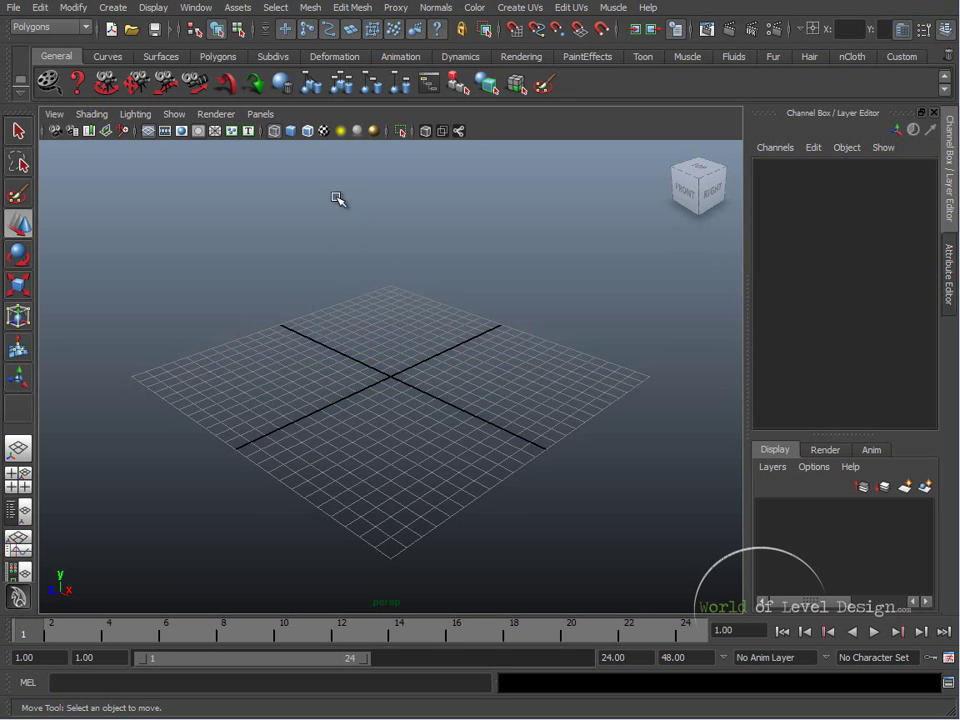
- Show the Settings/Preferences submenu under the Window menu
{"action": "left_click", "coordinate": [196, 9]}
{"action": "mouse_move", "coordinate": [220, 101]}
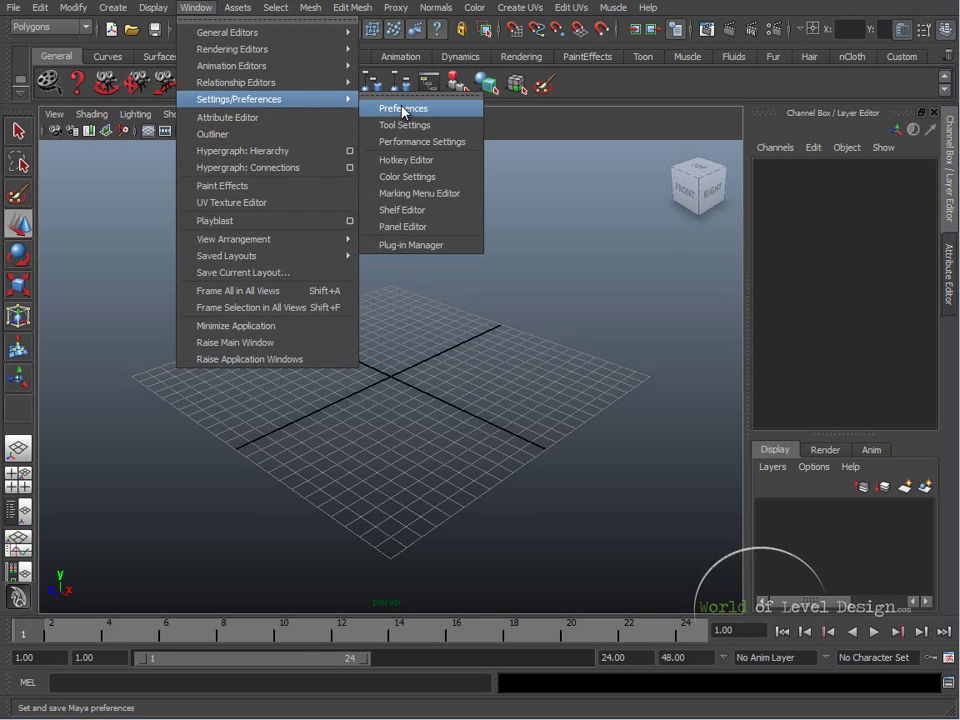
- Open the Preferences window, nudge it up-left and enlarge it
{"action": "left_click", "coordinate": [402, 108]}
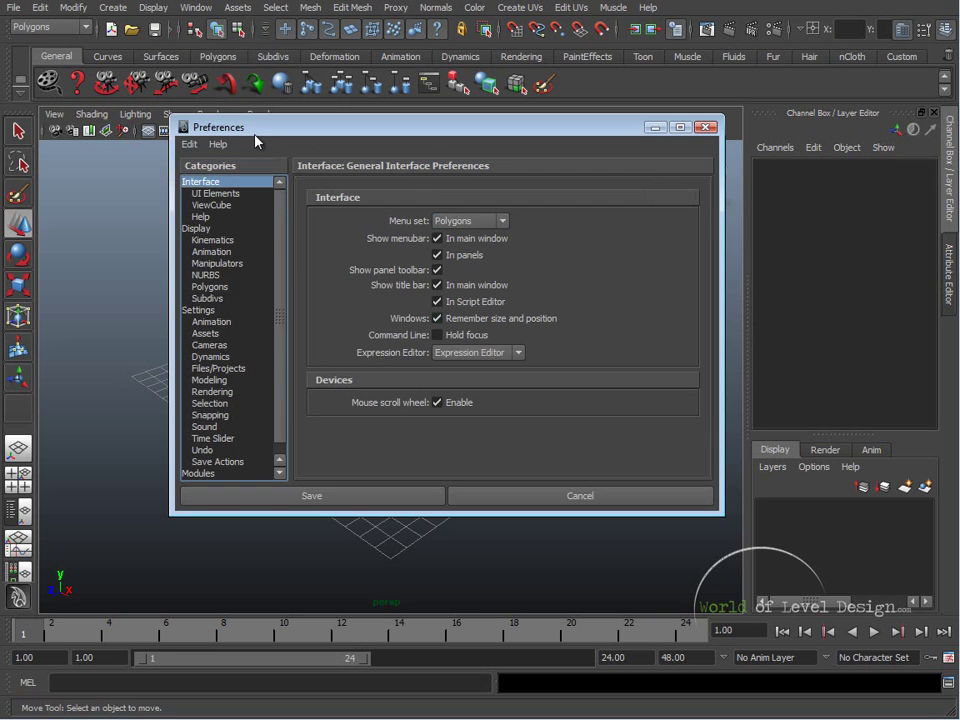
{"action": "left_click_drag", "start_coordinate": [253, 137], "coordinate": [238, 121]}
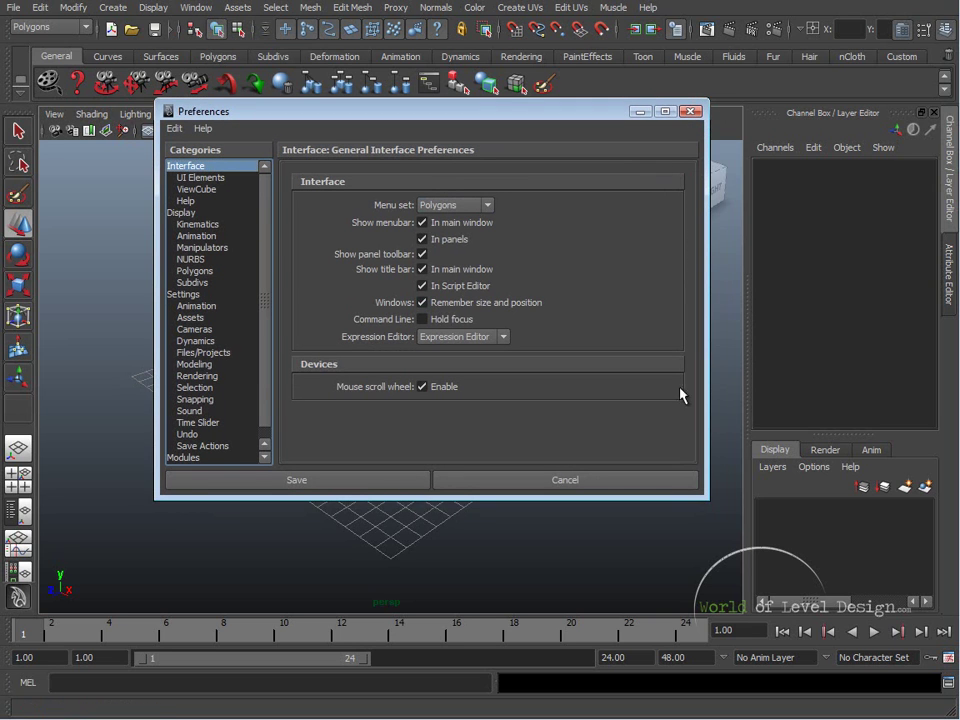
{"action": "left_click_drag", "start_coordinate": [708, 498], "coordinate": [745, 549]}
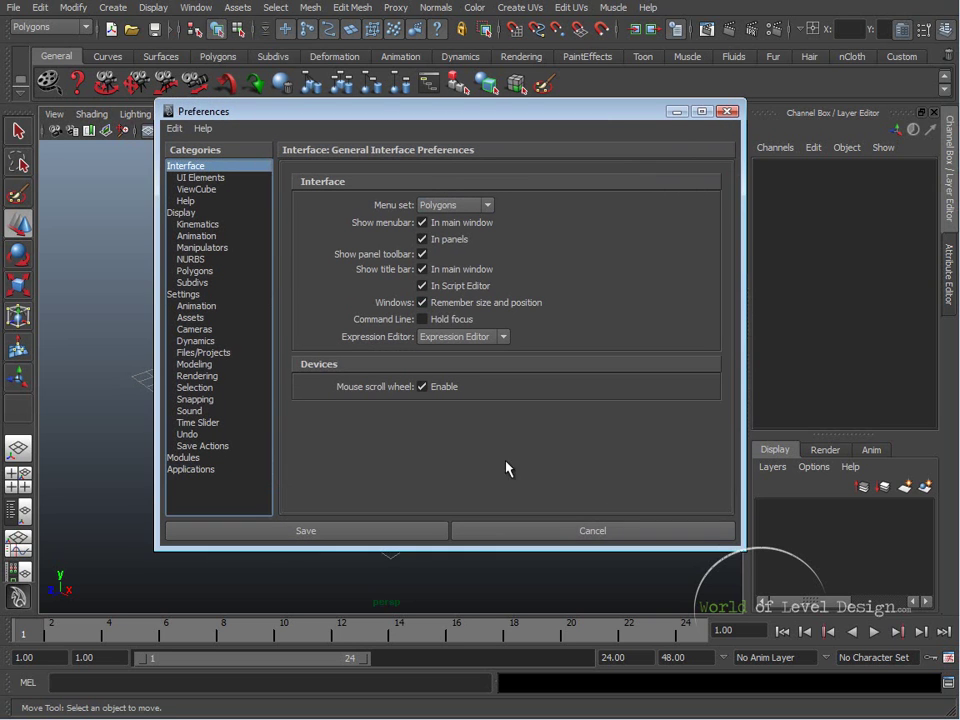
- Browse the preference categories, then settle on Interface > UI Elements
{"action": "left_click", "coordinate": [193, 178]}
{"action": "left_click", "coordinate": [190, 189]}
{"action": "left_click", "coordinate": [186, 213]}
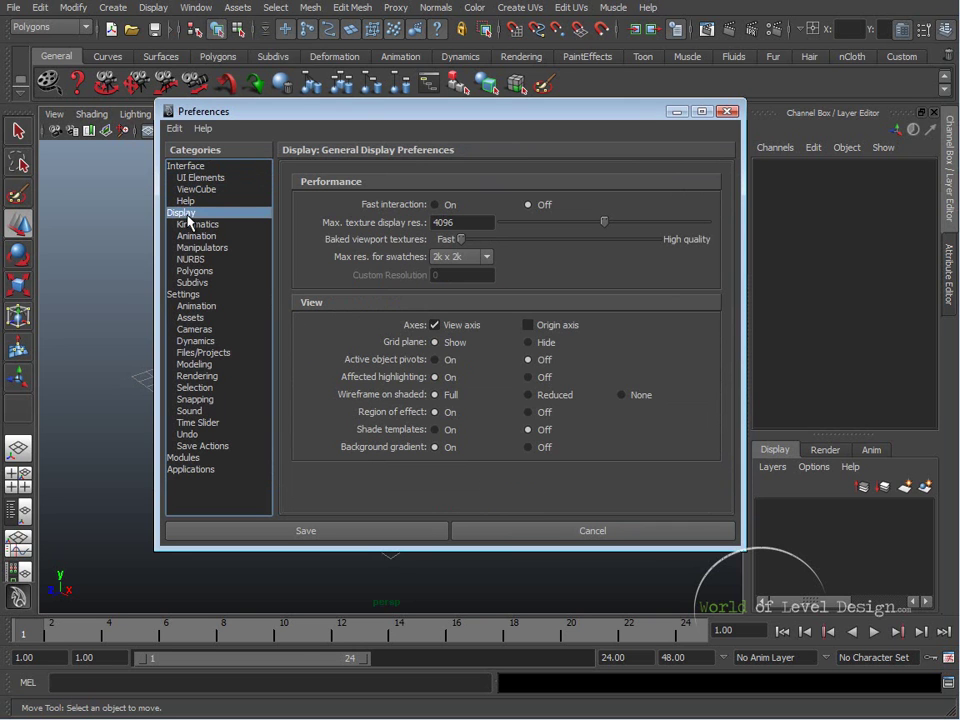
{"action": "left_click", "coordinate": [183, 295]}
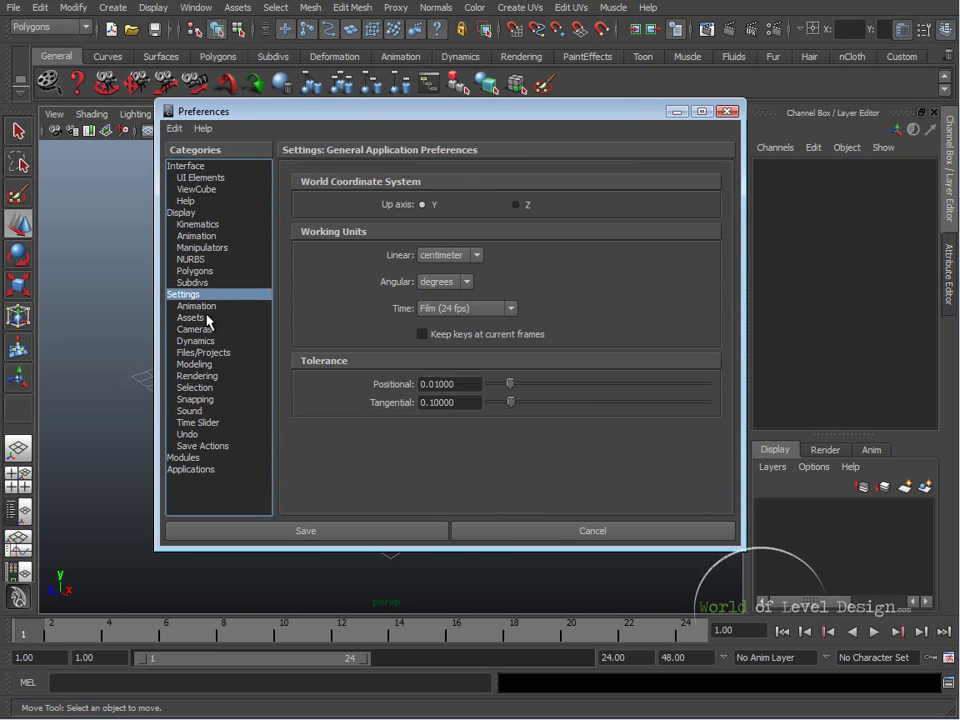
{"action": "left_click", "coordinate": [200, 311]}
{"action": "left_click", "coordinate": [197, 342]}
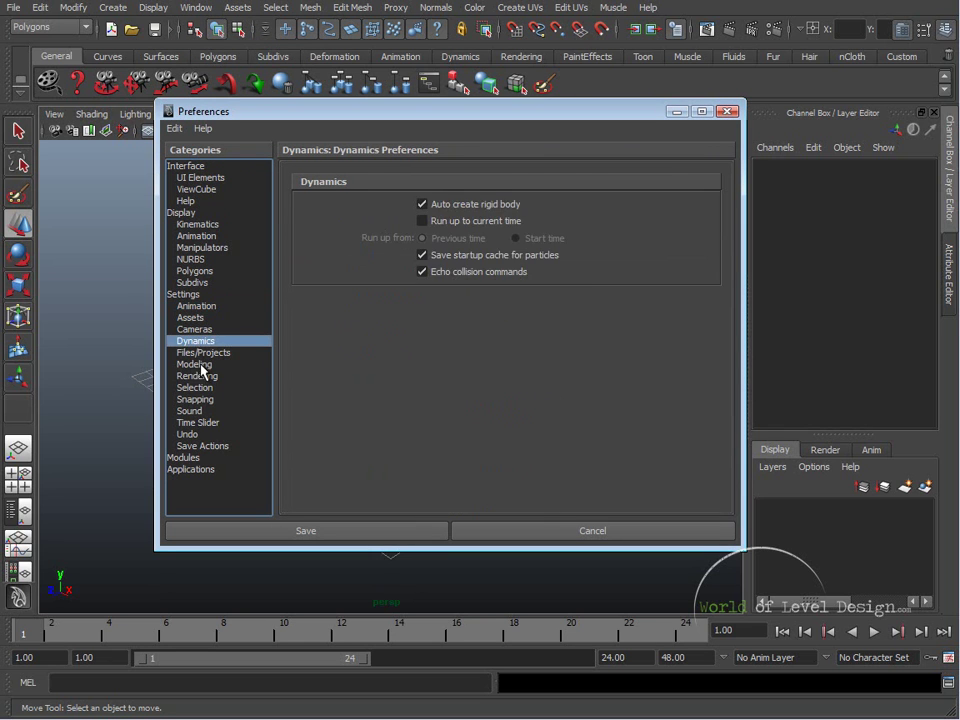
{"action": "left_click", "coordinate": [197, 376]}
{"action": "left_click", "coordinate": [198, 399]}
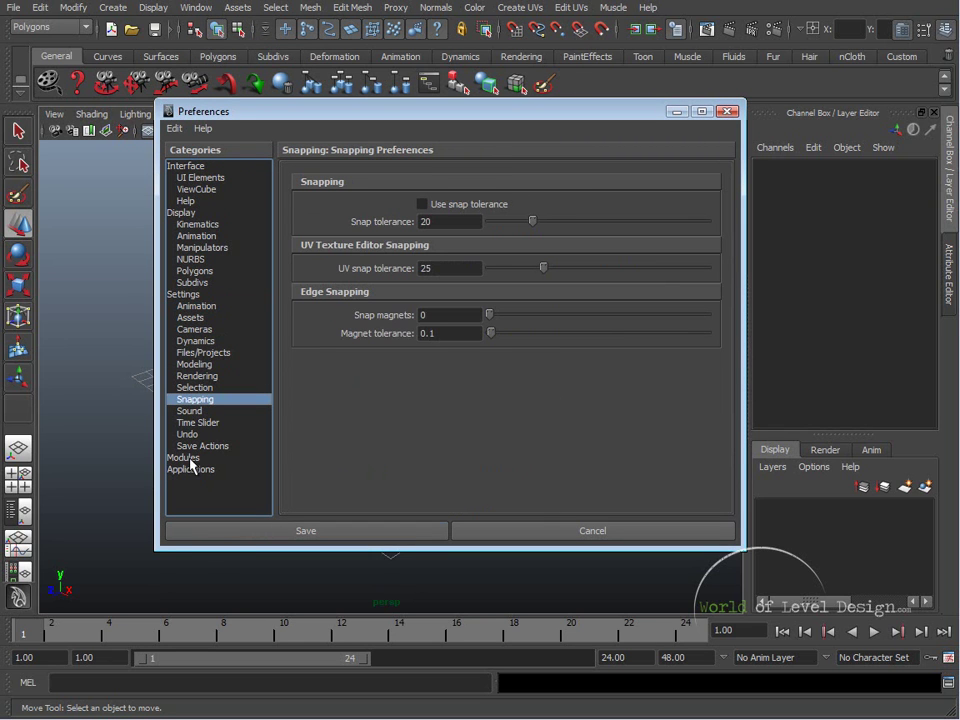
{"action": "left_click", "coordinate": [190, 166]}
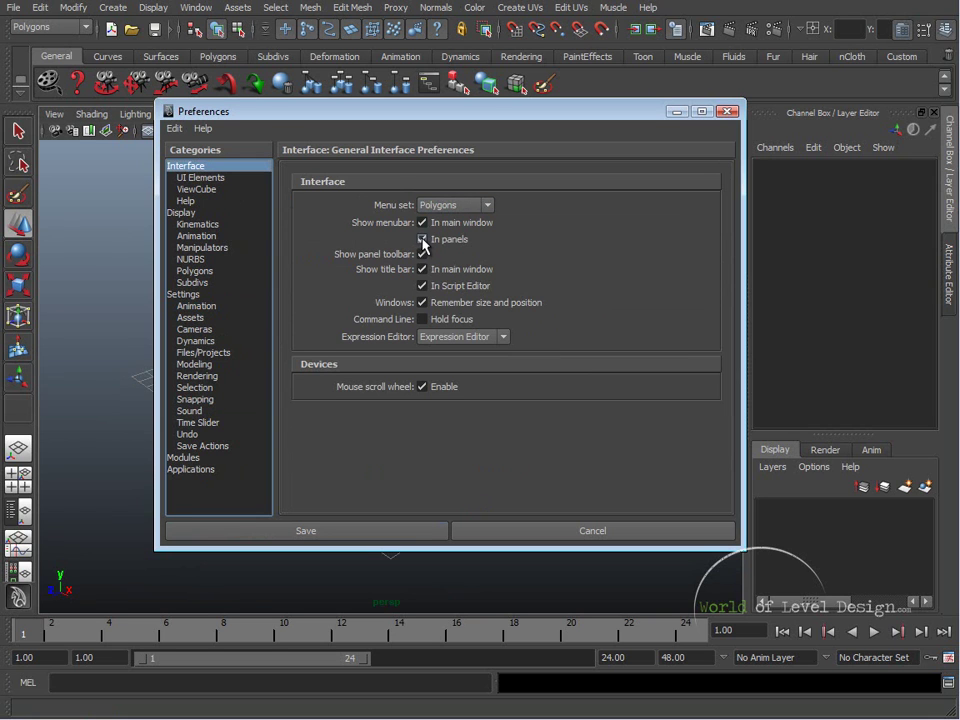
{"action": "left_click", "coordinate": [205, 178]}
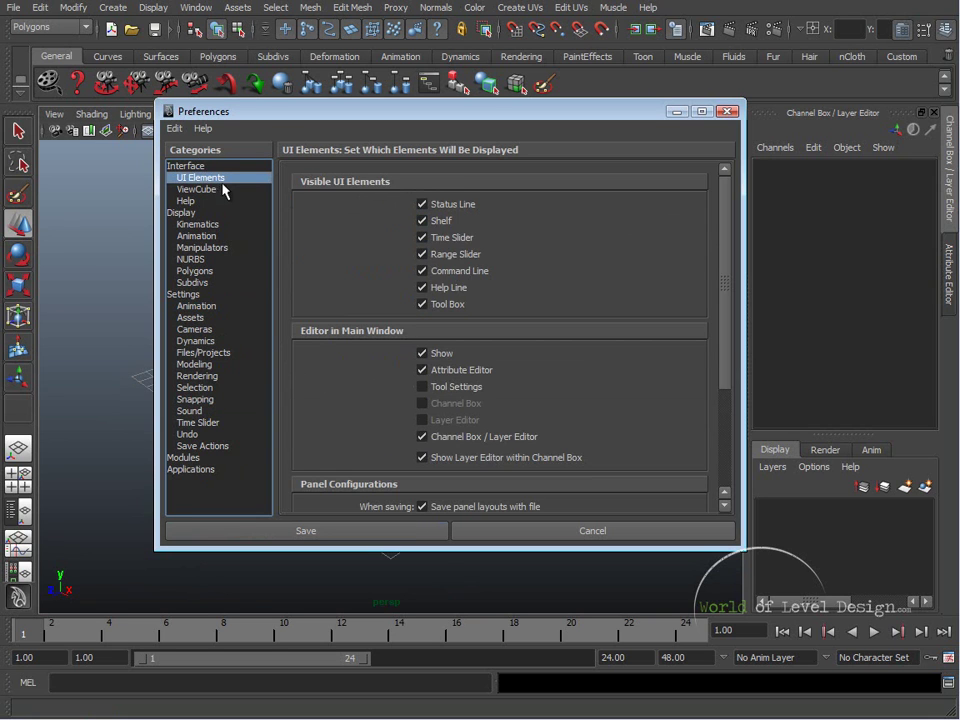
- Toggle the Status Line off and back on, then view General Display preferences
{"action": "left_click", "coordinate": [422, 205]}
{"action": "left_click", "coordinate": [422, 205]}
{"action": "left_click", "coordinate": [183, 212]}
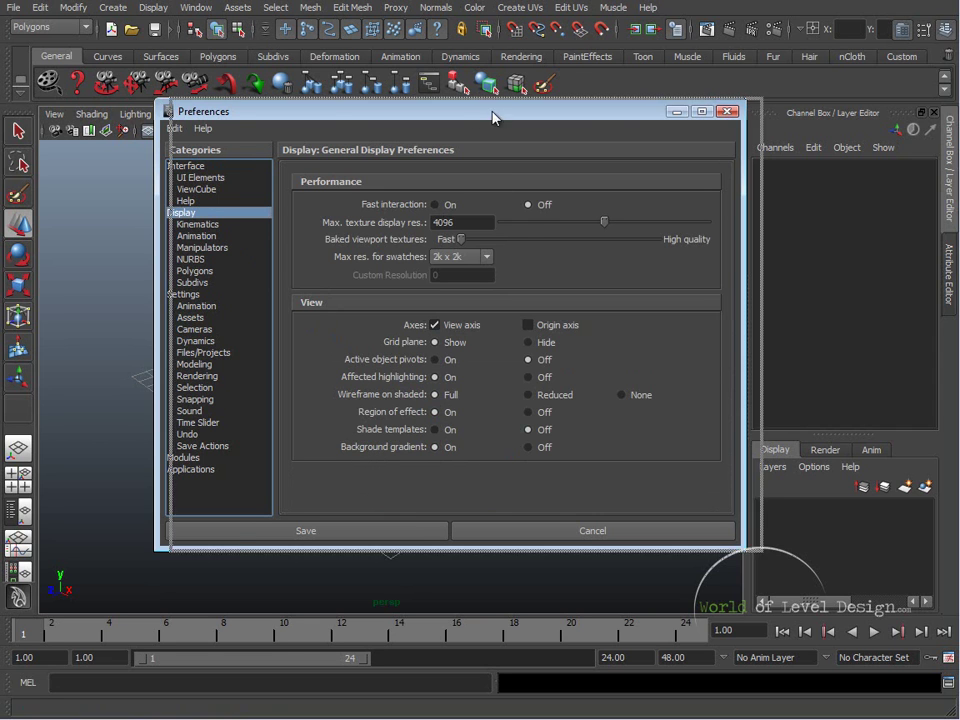
- Shift the Preferences window right and toggle Background gradient off, then back On
{"action": "left_click_drag", "start_coordinate": [493, 112], "coordinate": [656, 113]}
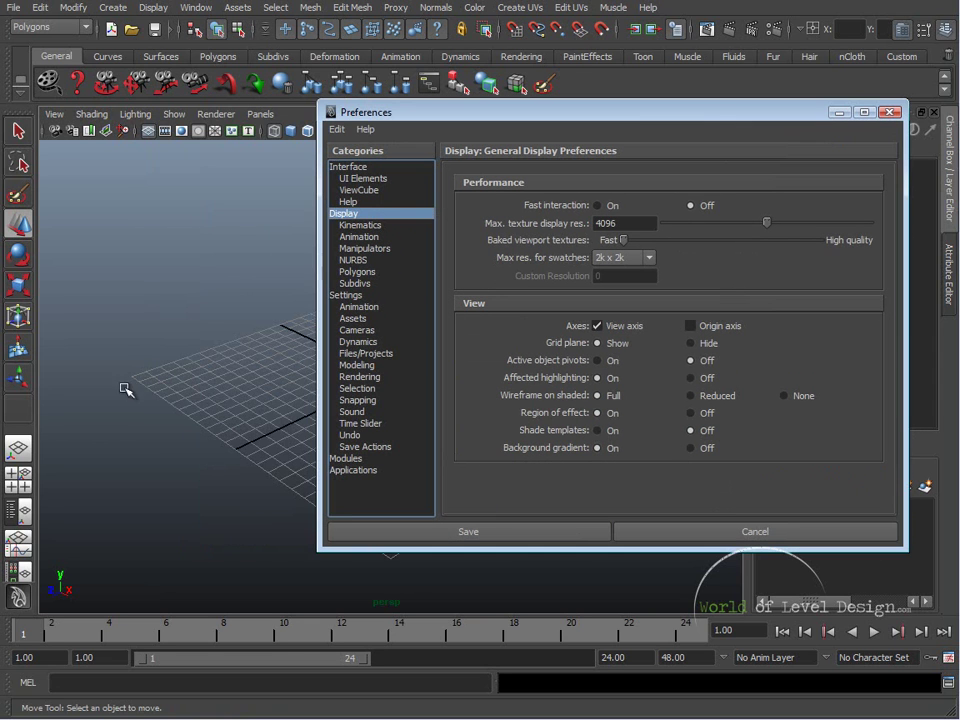
{"action": "left_click", "coordinate": [692, 448]}
{"action": "left_click", "coordinate": [598, 449]}
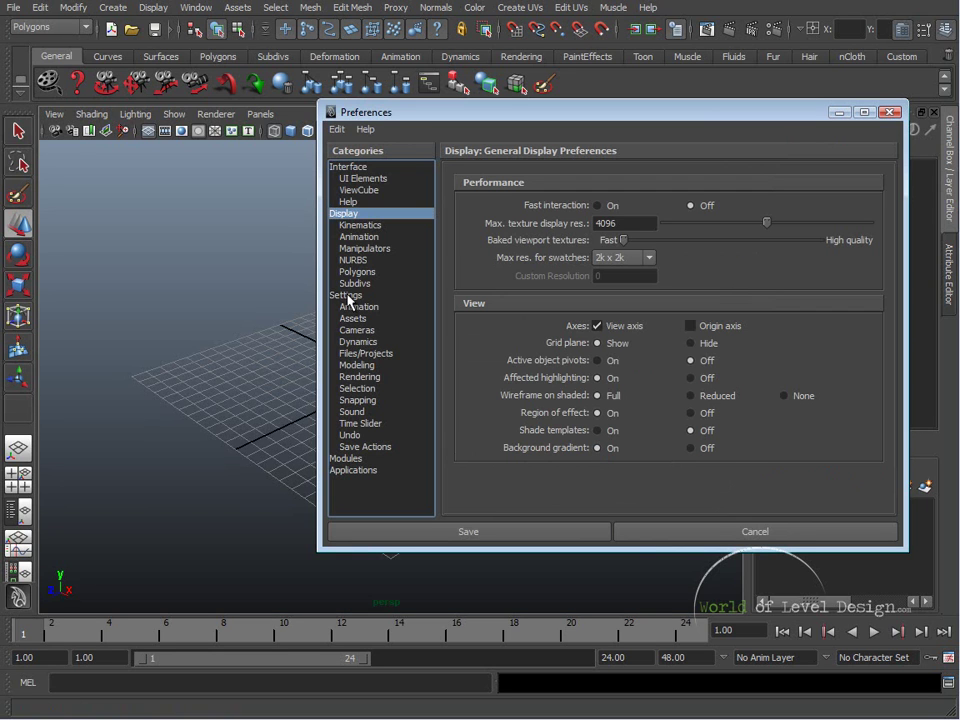
- Switch the Preferences window to the Selection category
{"action": "left_click", "coordinate": [352, 389]}
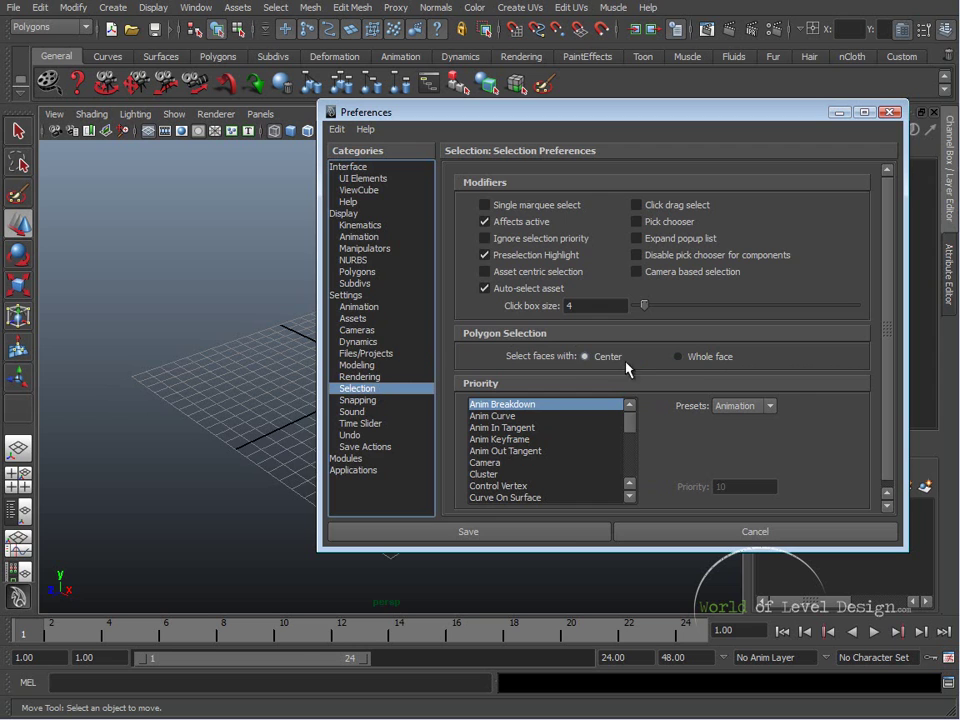
- Cancel Preferences, then draw a polygon cube pCube1 interactively and dolly out to see it
{"action": "left_click", "coordinate": [696, 535]}
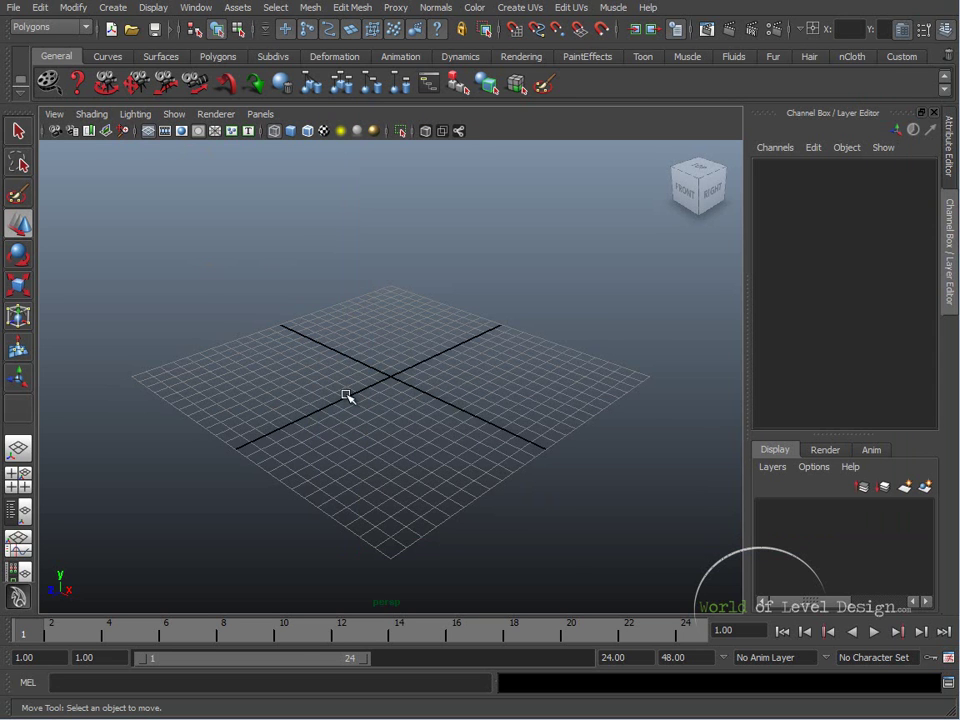
{"action": "left_click", "coordinate": [112, 10]}
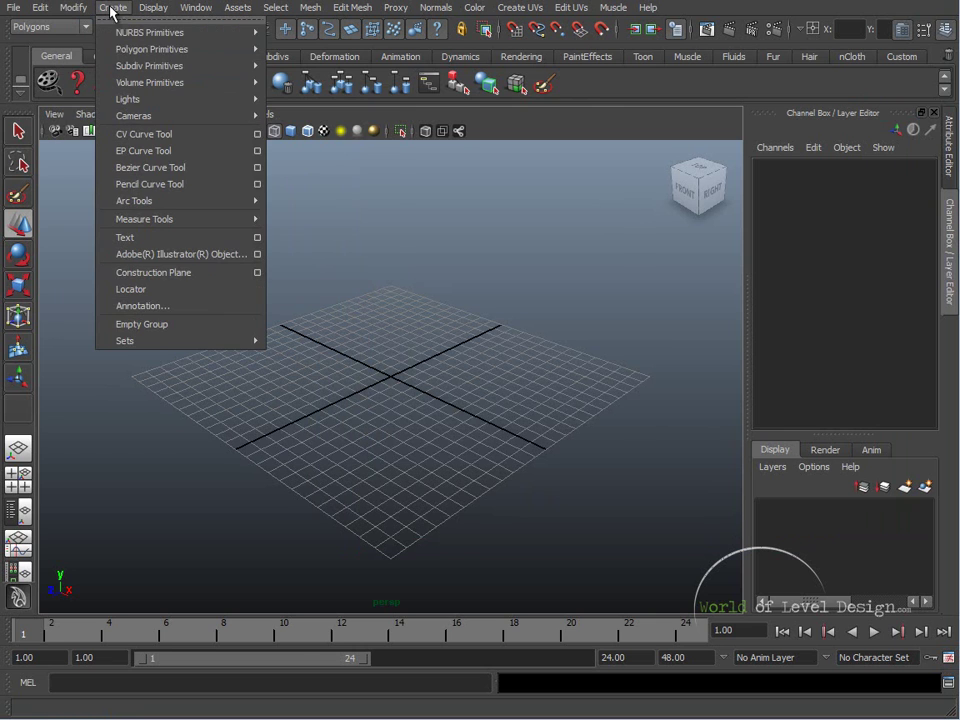
{"action": "mouse_move", "coordinate": [125, 48]}
{"action": "left_click", "coordinate": [300, 75]}
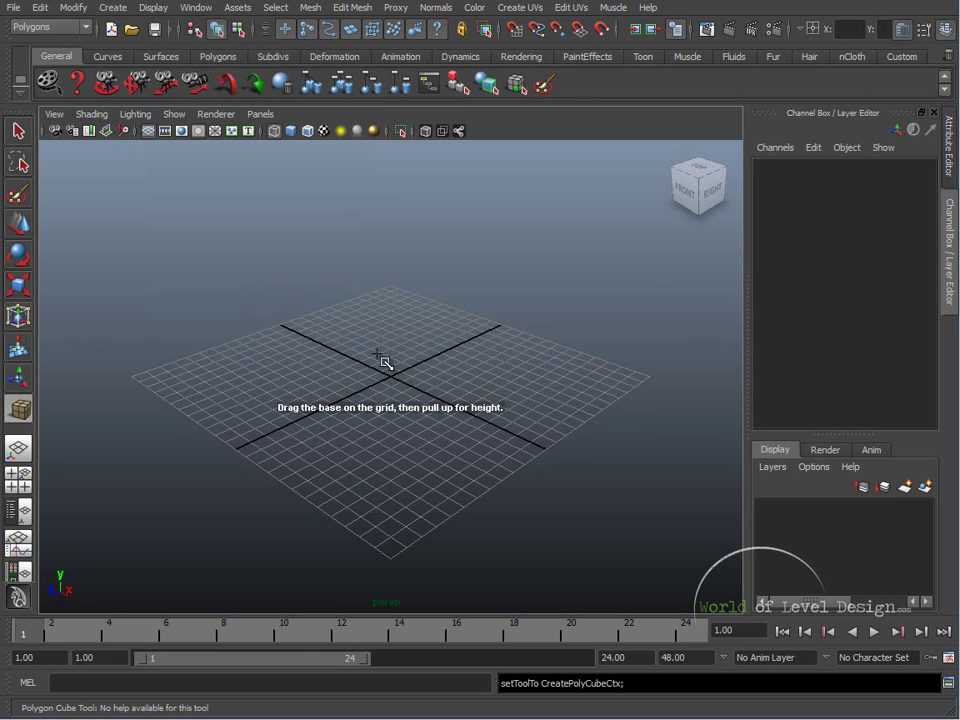
{"action": "left_click_drag", "start_coordinate": [359, 348], "coordinate": [412, 250]}
{"action": "left_click_drag", "start_coordinate": [321, 377], "coordinate": [476, 388], "text": "alt"}
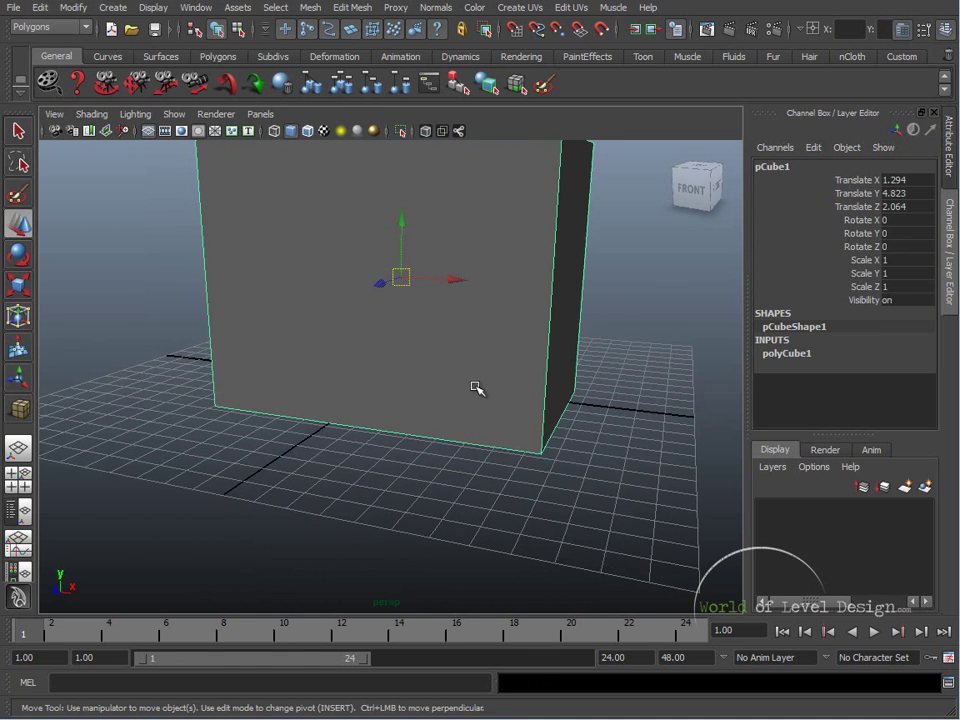
{"action": "right_click_drag", "start_coordinate": [499, 289], "coordinate": [438, 392], "text": "alt"}
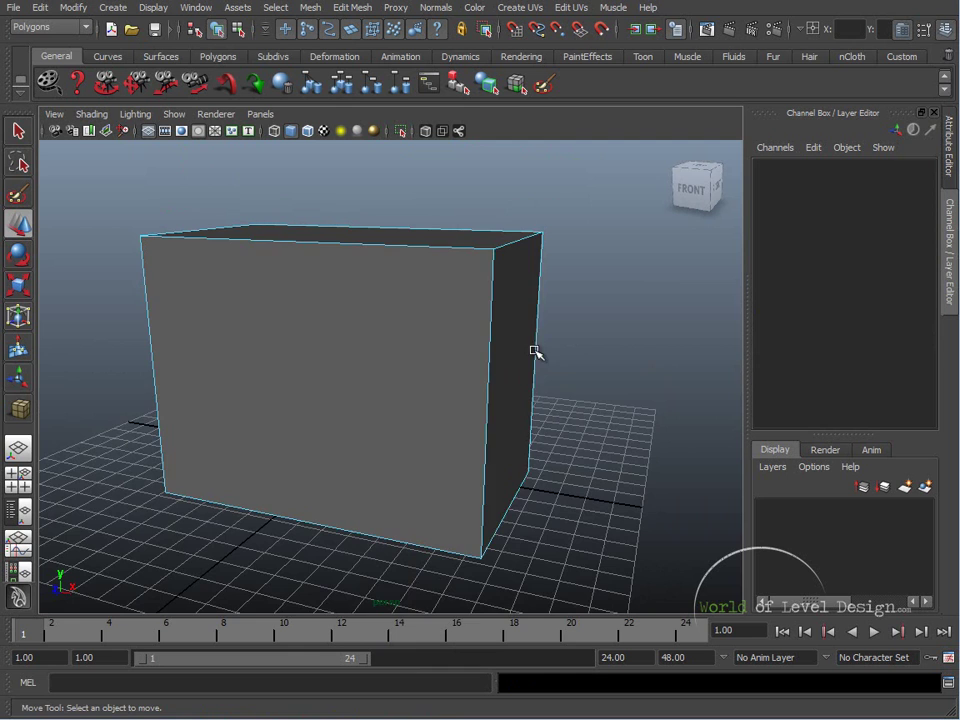
- Tumble around pCube1 and pick its left and right faces, ending on the right face
{"action": "left_click_drag", "start_coordinate": [426, 360], "coordinate": [371, 369], "text": "alt"}
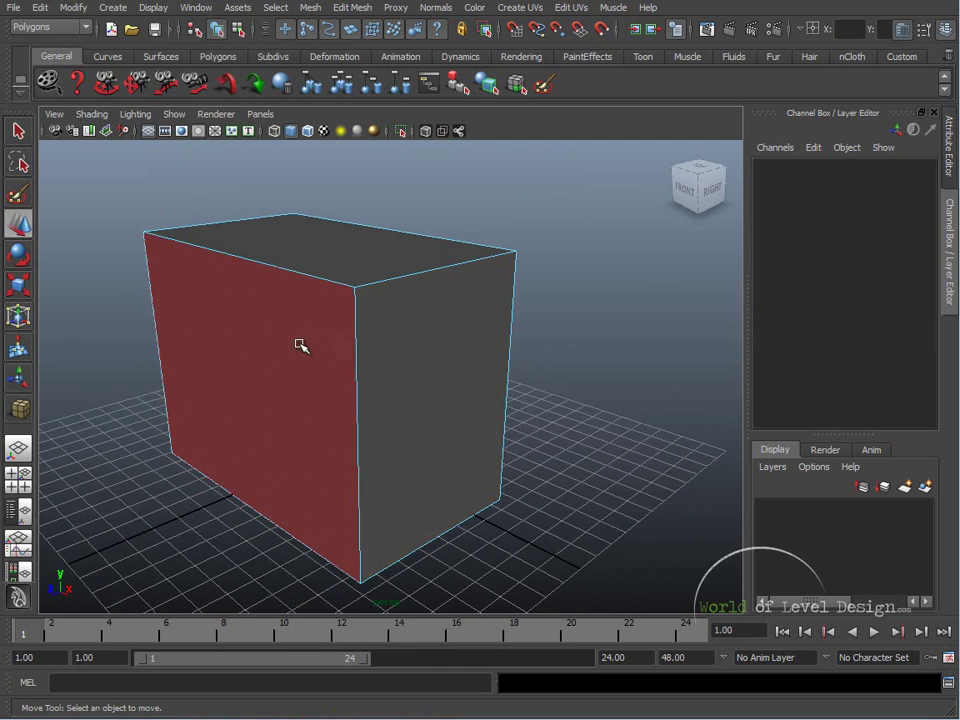
{"action": "left_click_drag", "start_coordinate": [300, 347], "coordinate": [369, 371], "text": "alt"}
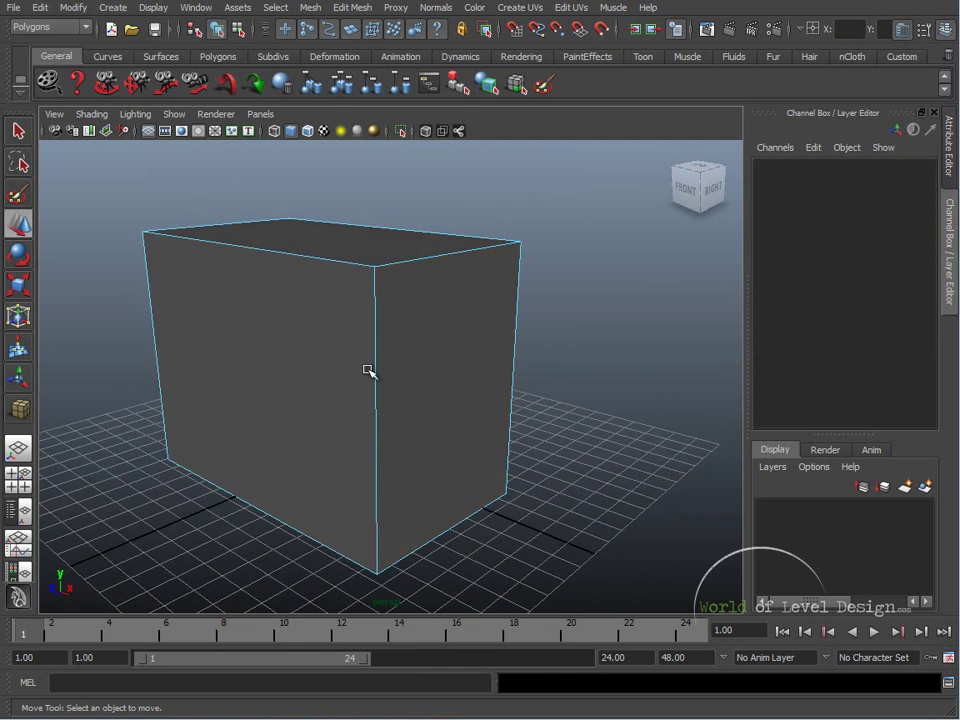
{"action": "left_click", "coordinate": [311, 333]}
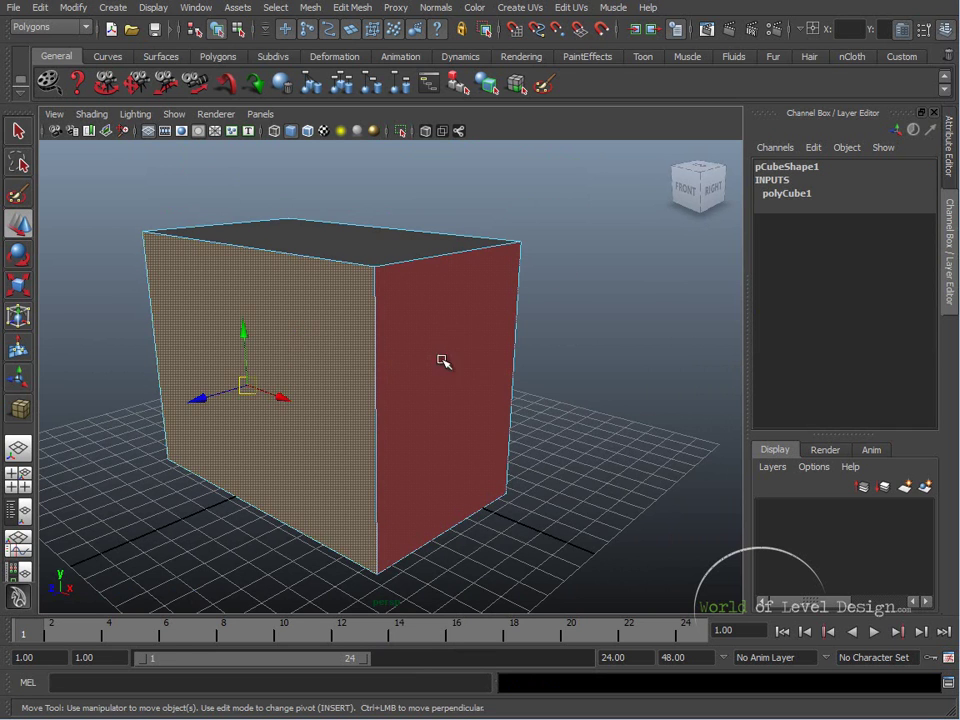
{"action": "left_click", "coordinate": [424, 347]}
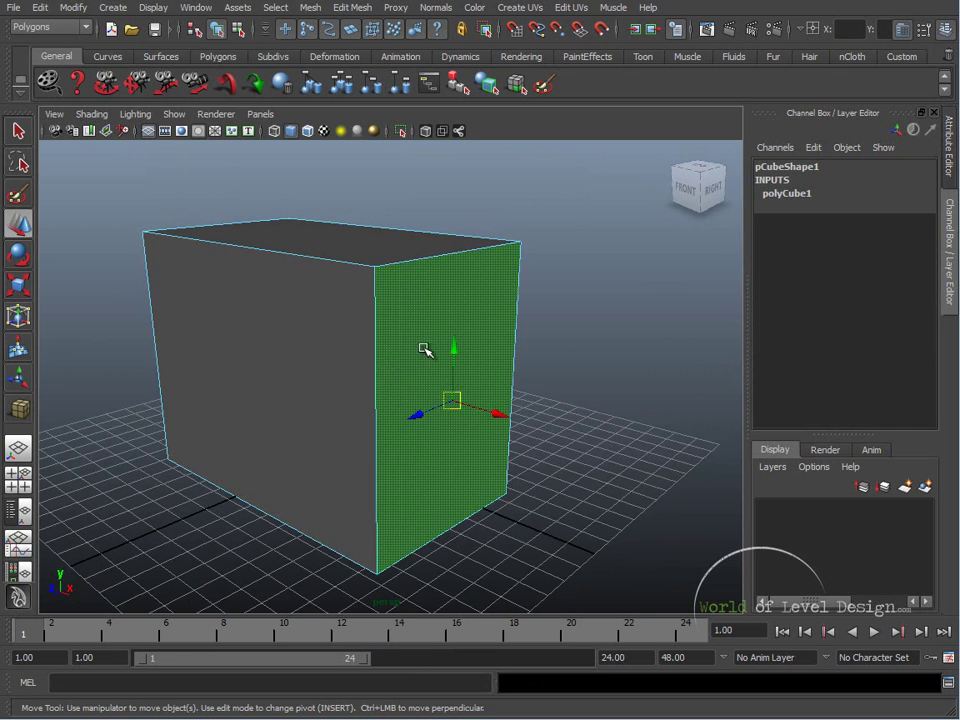
{"action": "left_click", "coordinate": [188, 265]}
{"action": "left_click", "coordinate": [480, 295]}
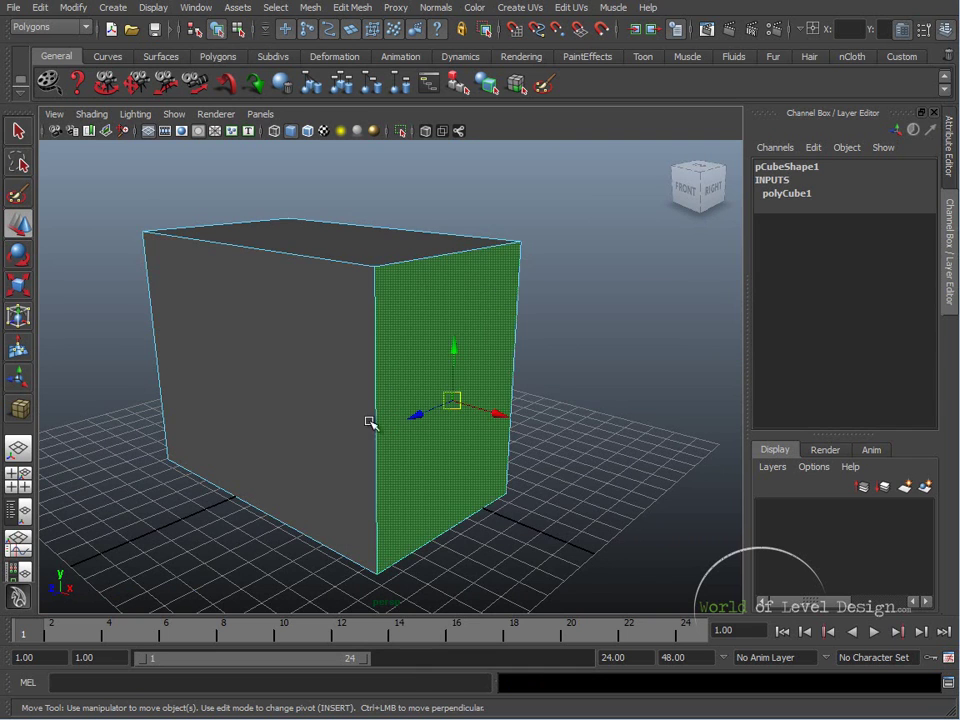
- Set Selection preferences to select faces with Center and save the preferences
{"action": "left_click", "coordinate": [215, 318]}
{"action": "left_click", "coordinate": [197, 8]}
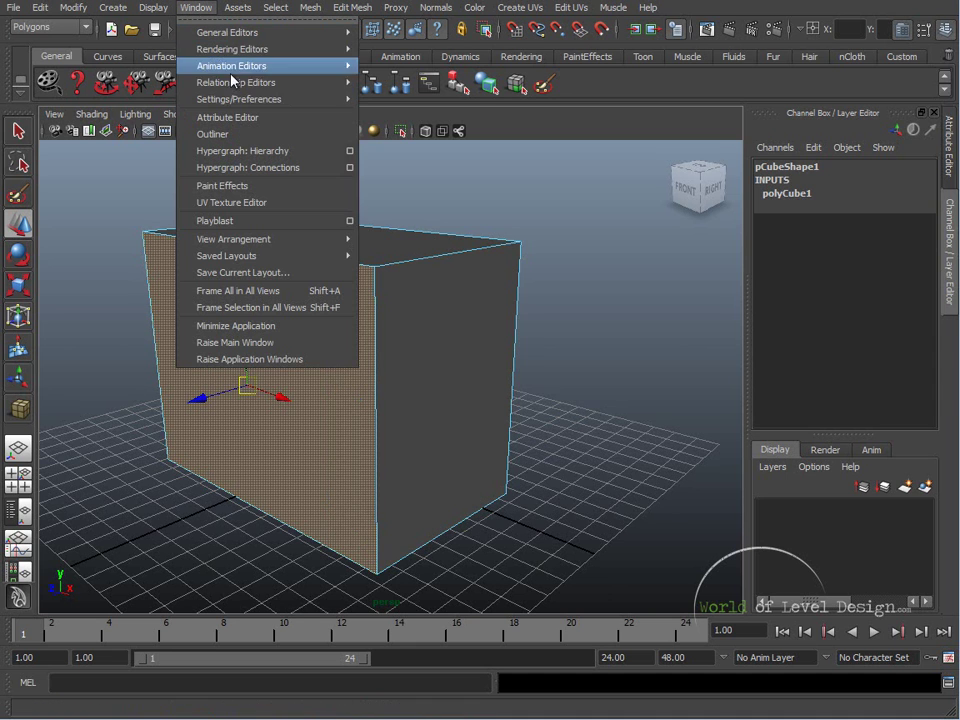
{"action": "mouse_move", "coordinate": [232, 96]}
{"action": "left_click", "coordinate": [392, 120]}
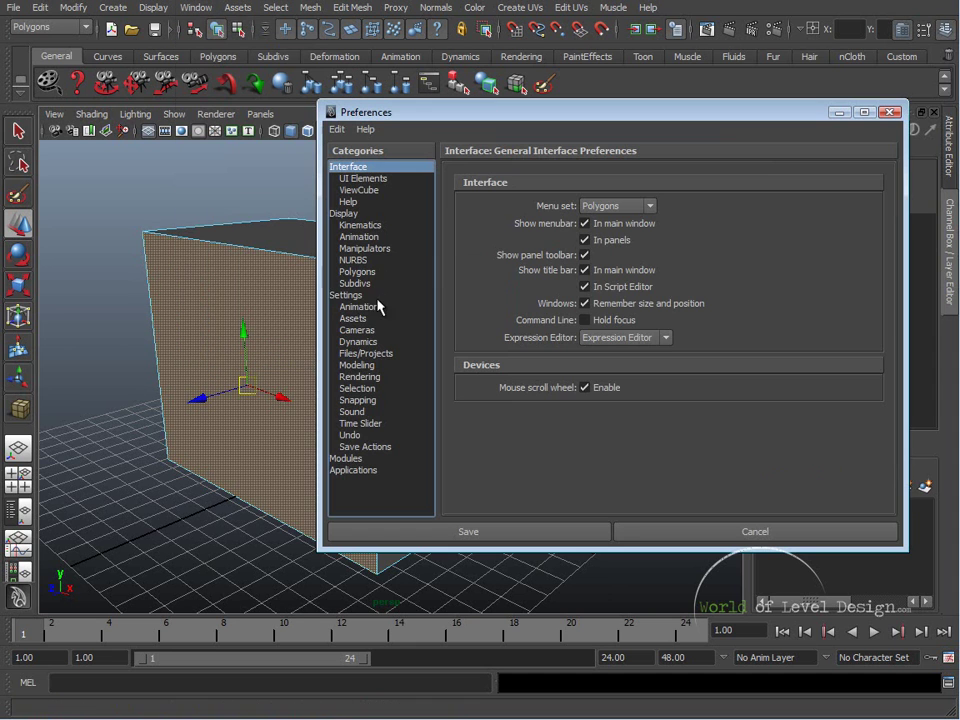
{"action": "left_click", "coordinate": [360, 389]}
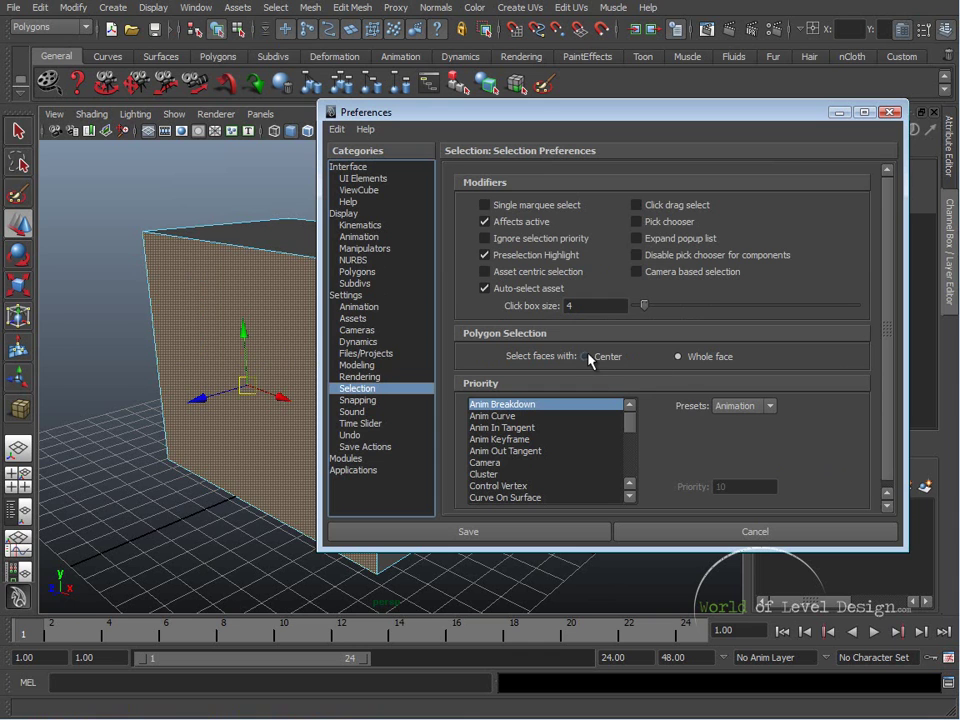
{"action": "left_click", "coordinate": [514, 532]}
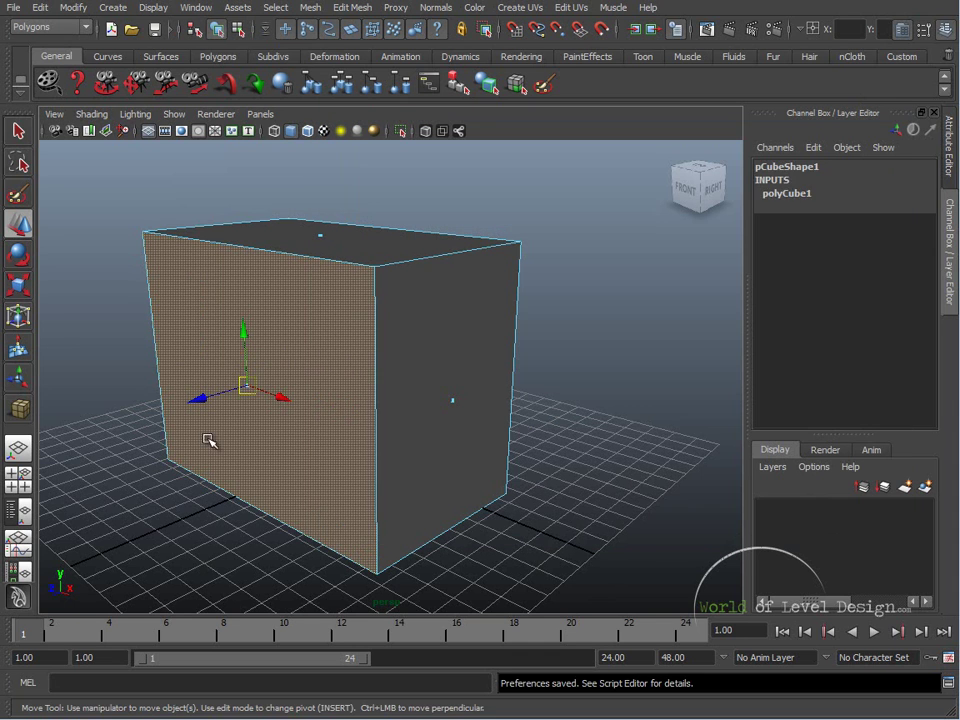
- Pick the cube's front, top and right faces in turn, ending with the right face selected
{"action": "left_click", "coordinate": [289, 181]}
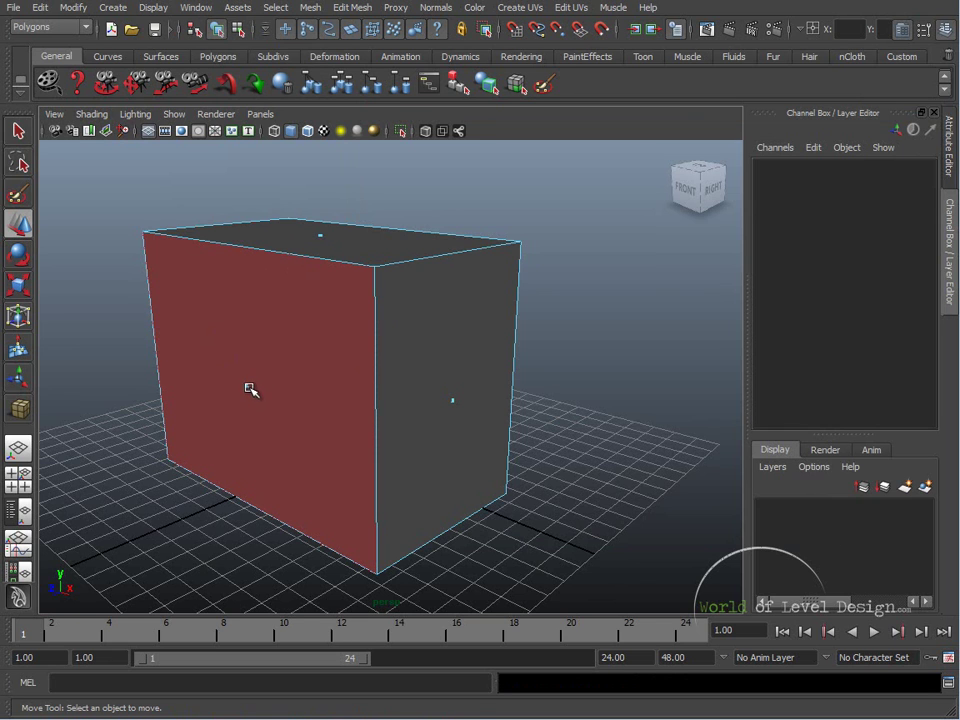
{"action": "left_click", "coordinate": [248, 387]}
{"action": "key", "text": "Up"}
{"action": "left_click", "coordinate": [240, 390]}
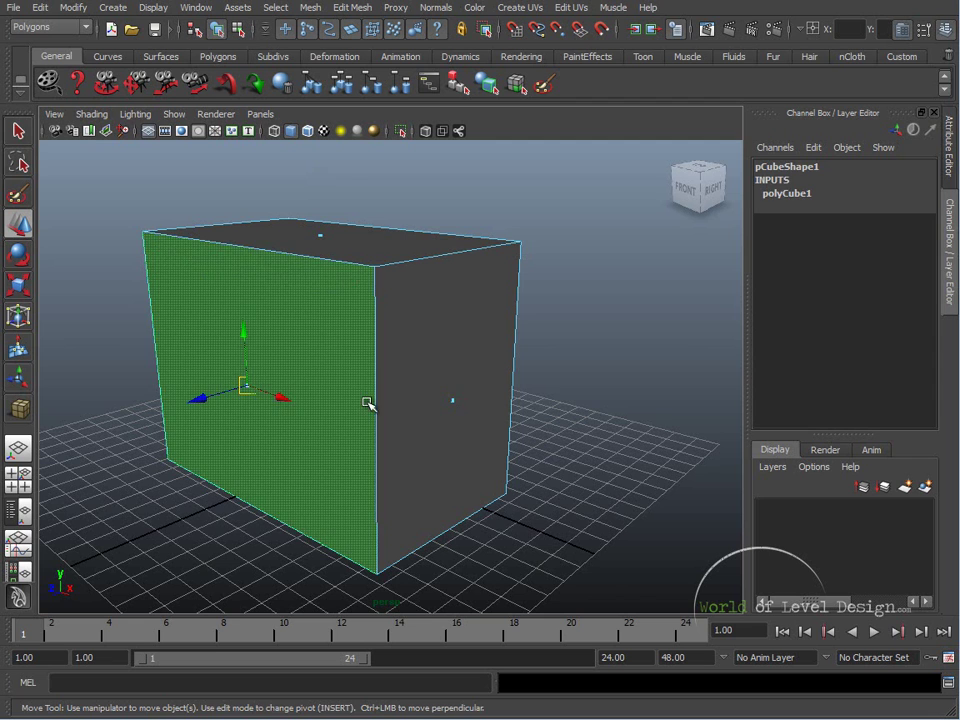
{"action": "left_click", "coordinate": [343, 392], "text": "ctrl"}
{"action": "left_click", "coordinate": [249, 388]}
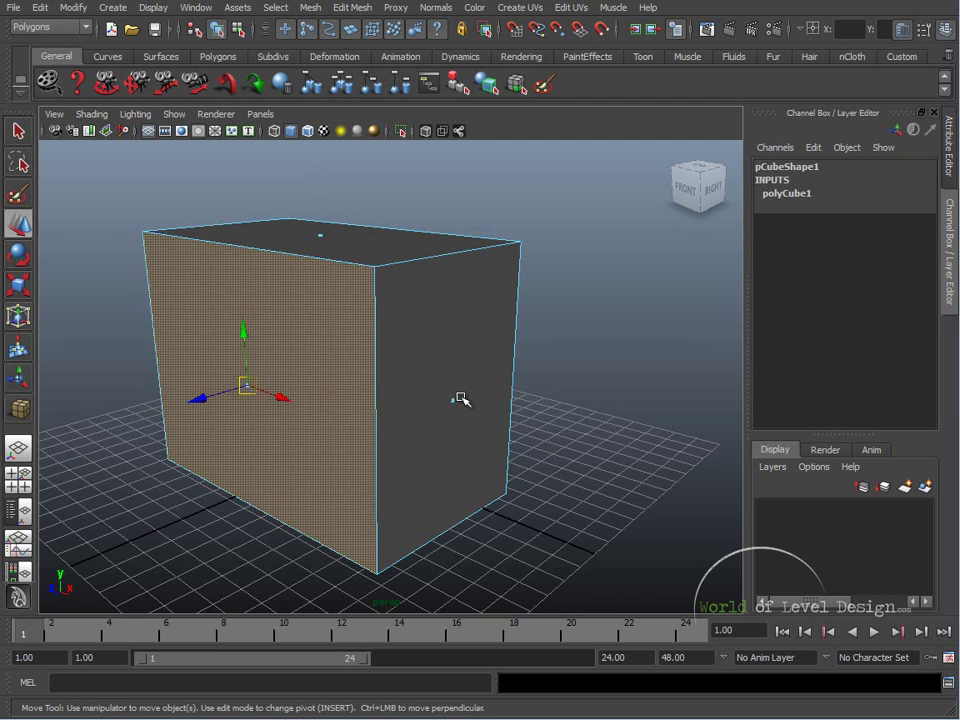
{"action": "left_click", "coordinate": [455, 402]}
{"action": "left_click", "coordinate": [324, 238]}
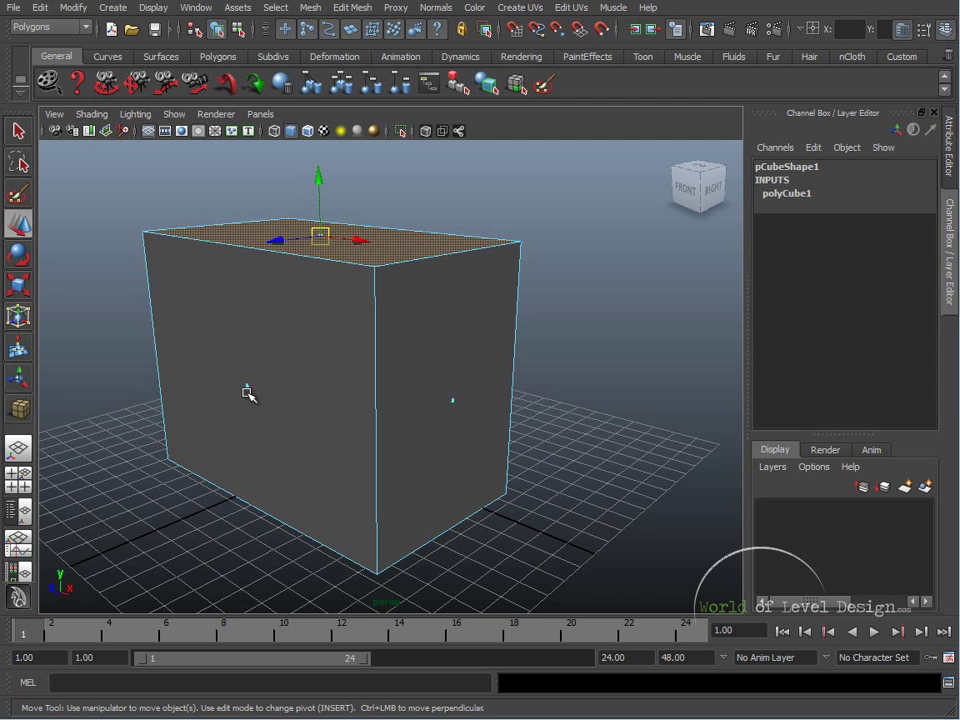
{"action": "left_click", "coordinate": [250, 390]}
{"action": "left_click", "coordinate": [248, 385]}
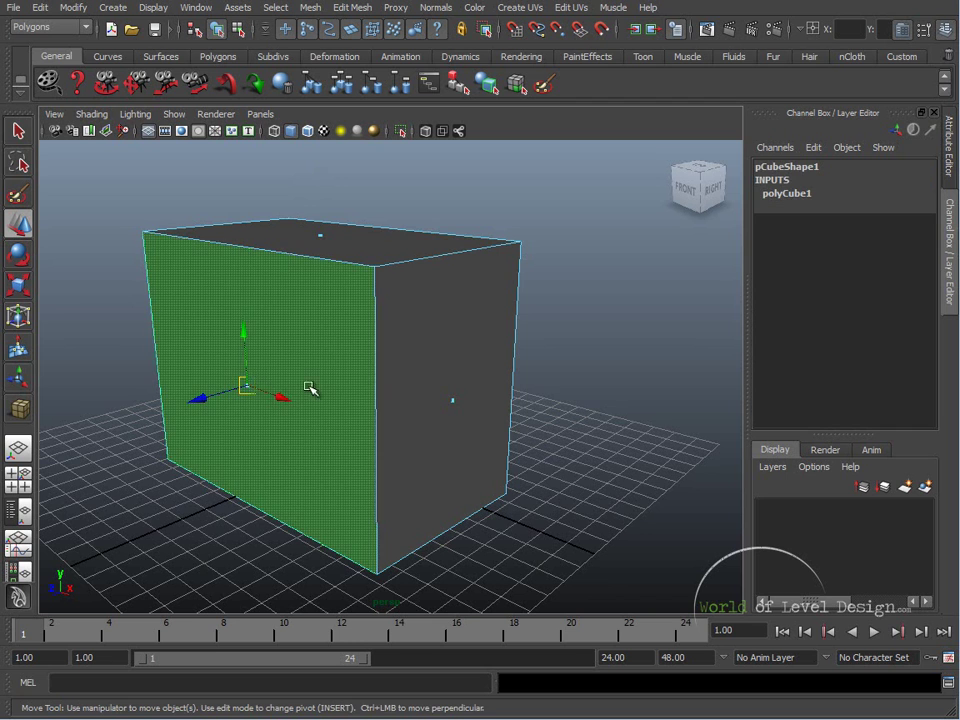
{"action": "left_click", "coordinate": [321, 238]}
{"action": "left_click", "coordinate": [455, 404]}
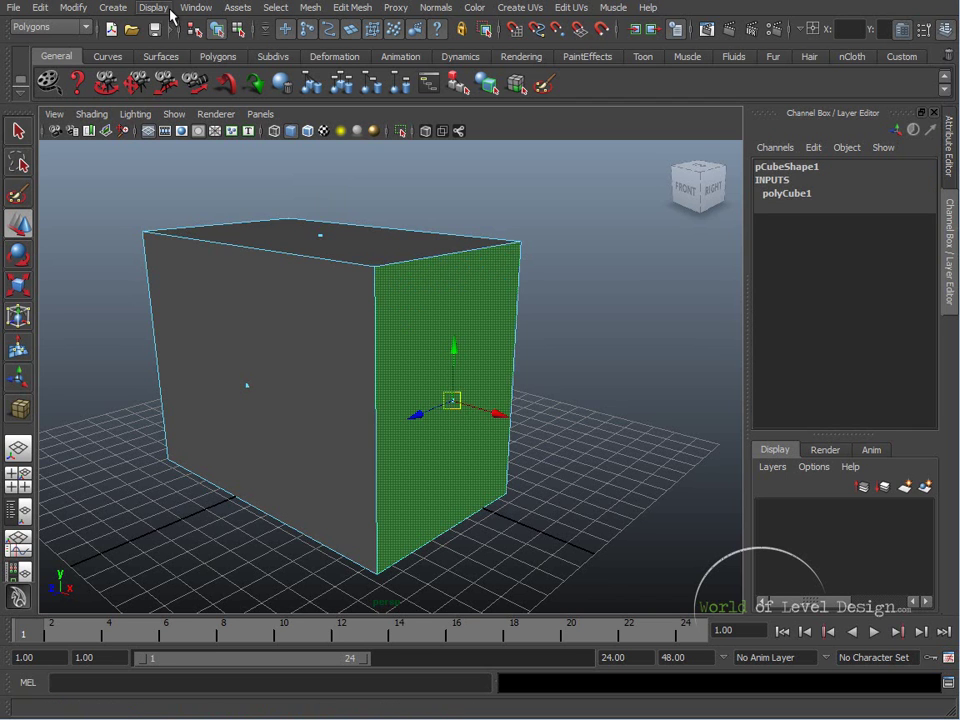
- Reopen the Preferences window on the Selection category
{"action": "left_click", "coordinate": [196, 7]}
{"action": "mouse_move", "coordinate": [250, 99]}
{"action": "left_click", "coordinate": [403, 108]}
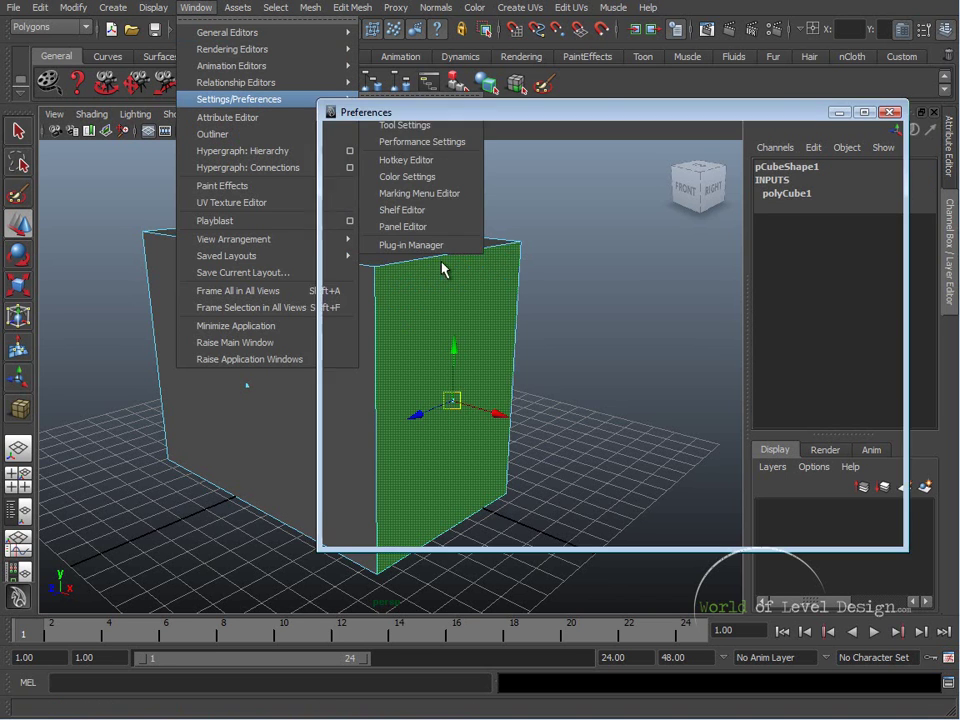
{"action": "left_click", "coordinate": [360, 388]}
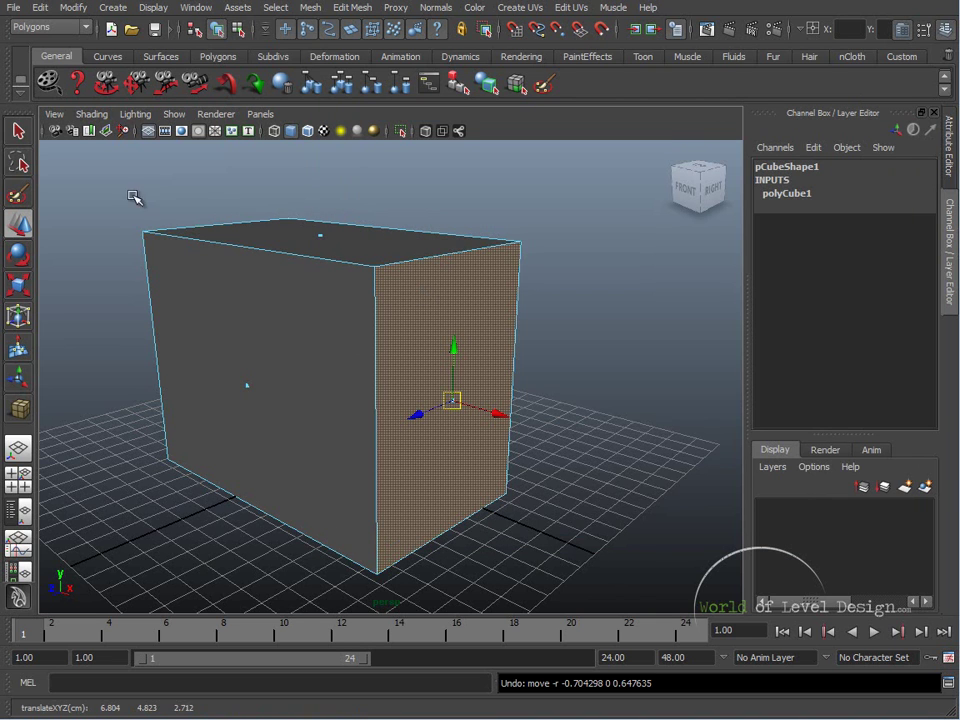
{"action": "right_click_drag", "start_coordinate": [274, 283], "coordinate": [345, 255]}
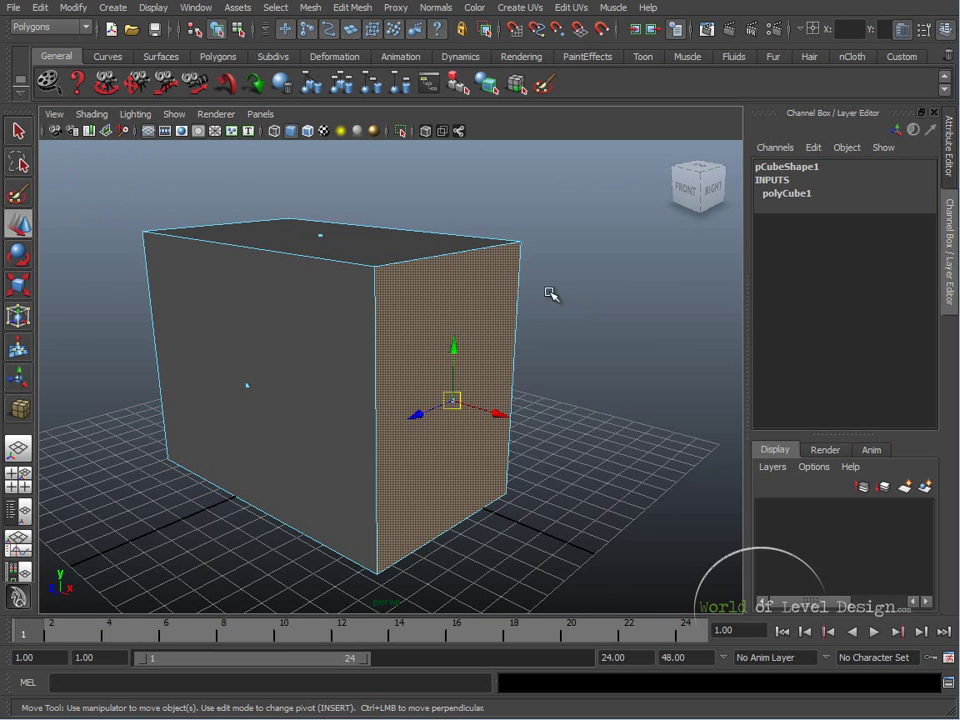
- Enable the Poly Count heads-up display from Display > Heads Up Display
{"action": "left_click", "coordinate": [154, 8]}
{"action": "mouse_move", "coordinate": [205, 51]}
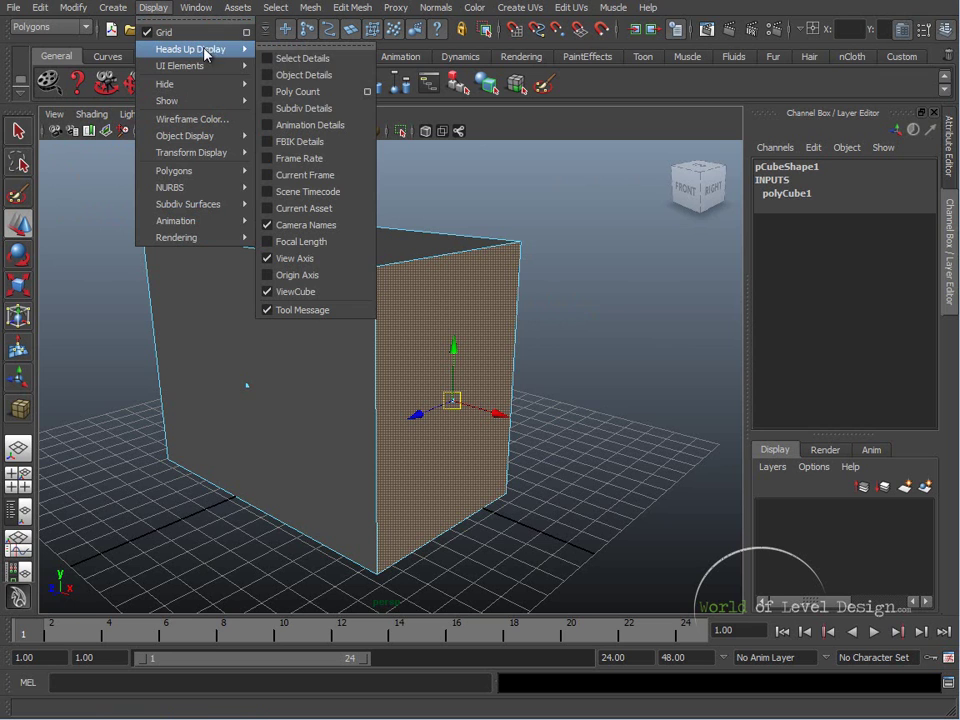
{"action": "left_click", "coordinate": [273, 97]}
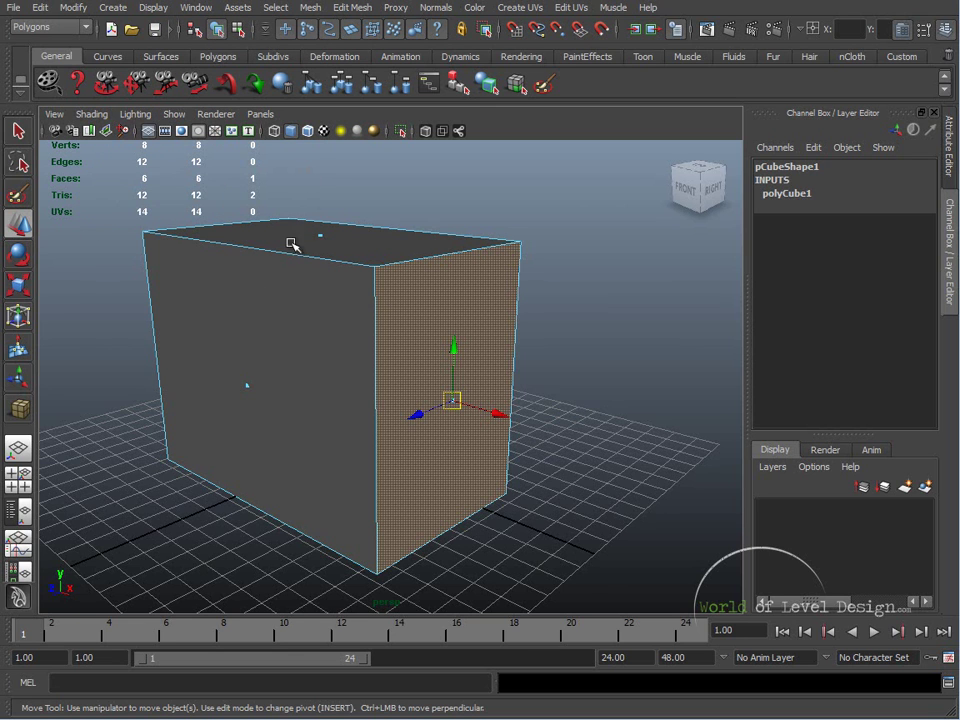
{"action": "left_click", "coordinate": [153, 7]}
{"action": "mouse_move", "coordinate": [190, 49]}
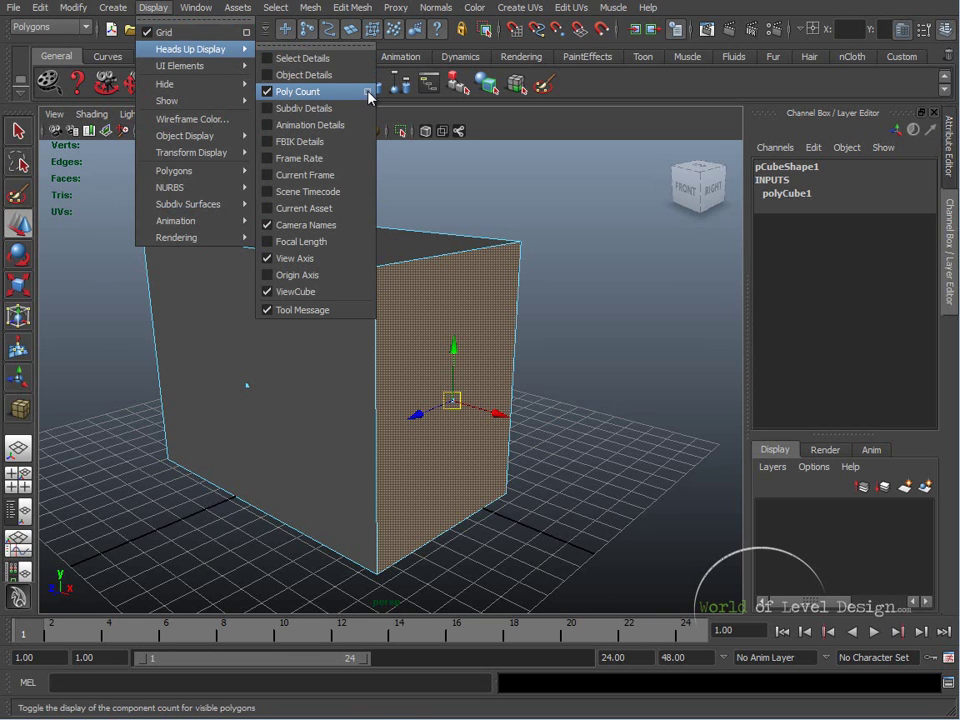
- Open the Edit Mesh Cut Faces Tool options, then close them
{"action": "key", "text": "Escape"}
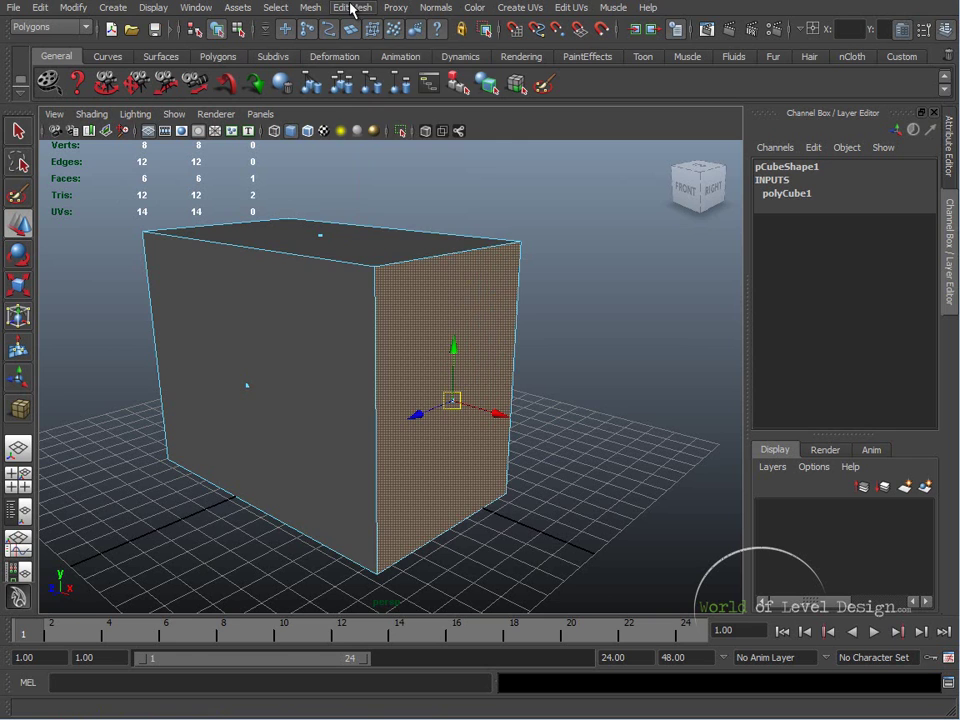
{"action": "left_click", "coordinate": [354, 10]}
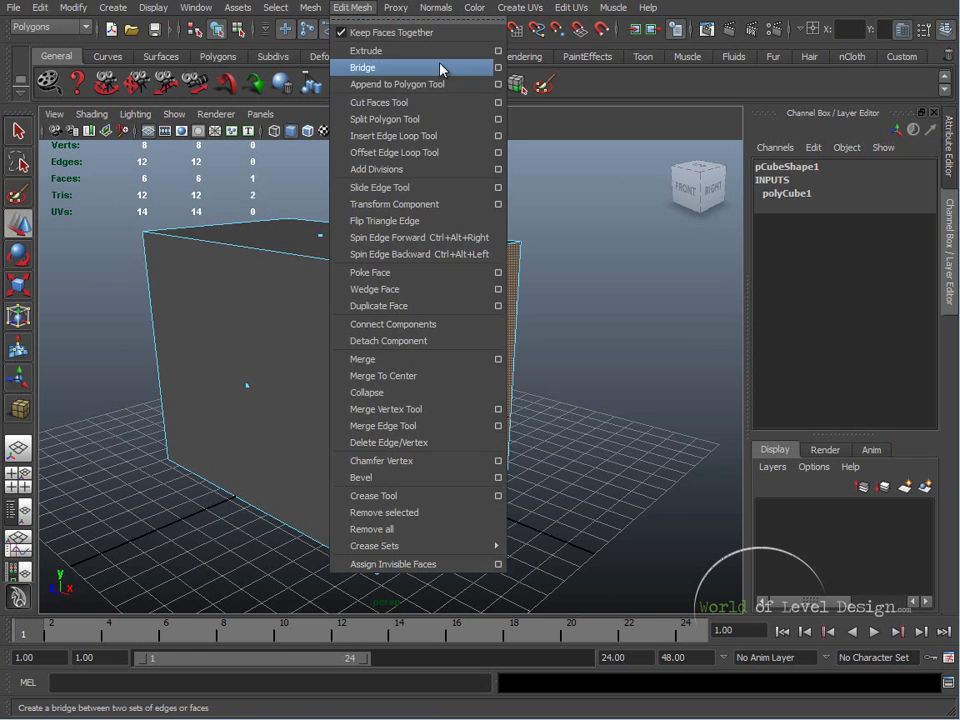
{"action": "left_click", "coordinate": [499, 108]}
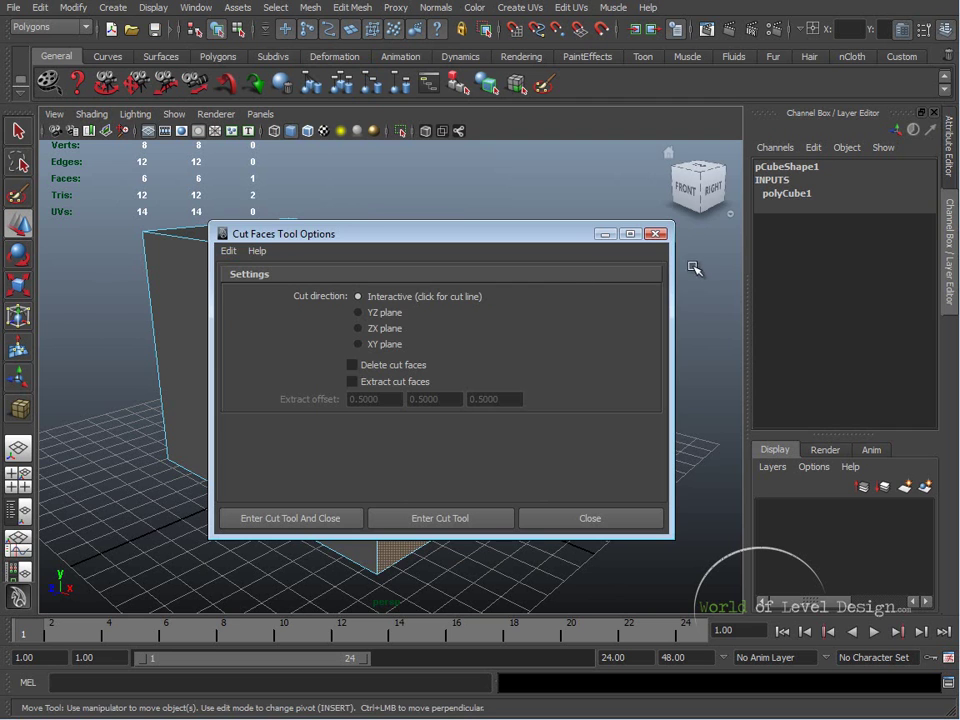
{"action": "left_click", "coordinate": [656, 231]}
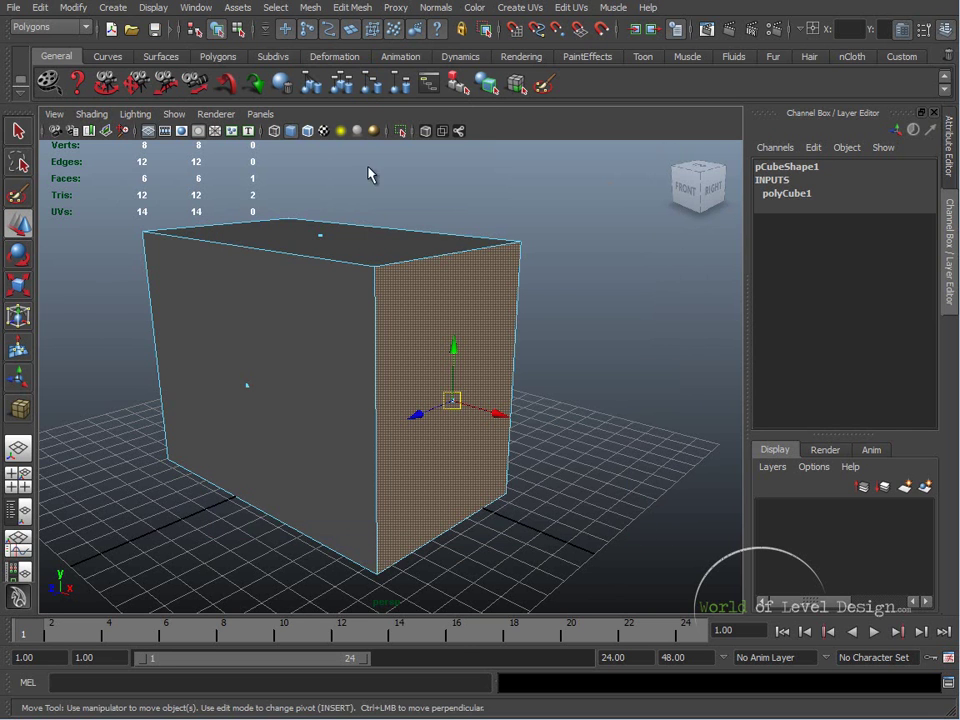
- Open the Heads Up Display Poly Count options and move the window right
{"action": "left_click", "coordinate": [155, 10]}
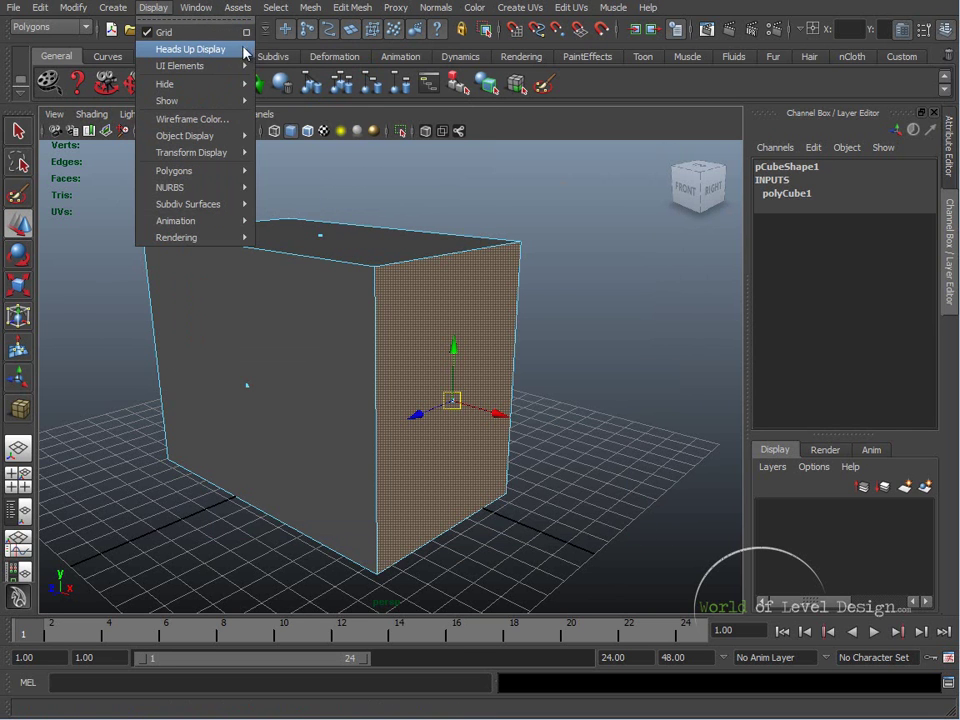
{"action": "mouse_move", "coordinate": [246, 50]}
{"action": "left_click", "coordinate": [369, 93]}
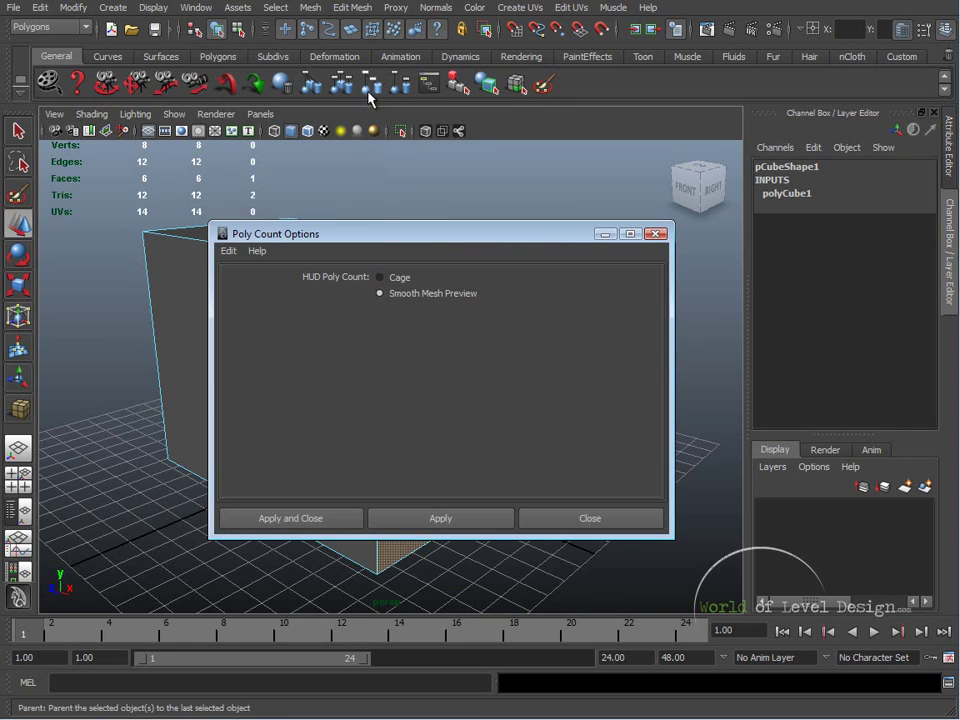
{"action": "left_click_drag", "start_coordinate": [489, 236], "coordinate": [552, 236]}
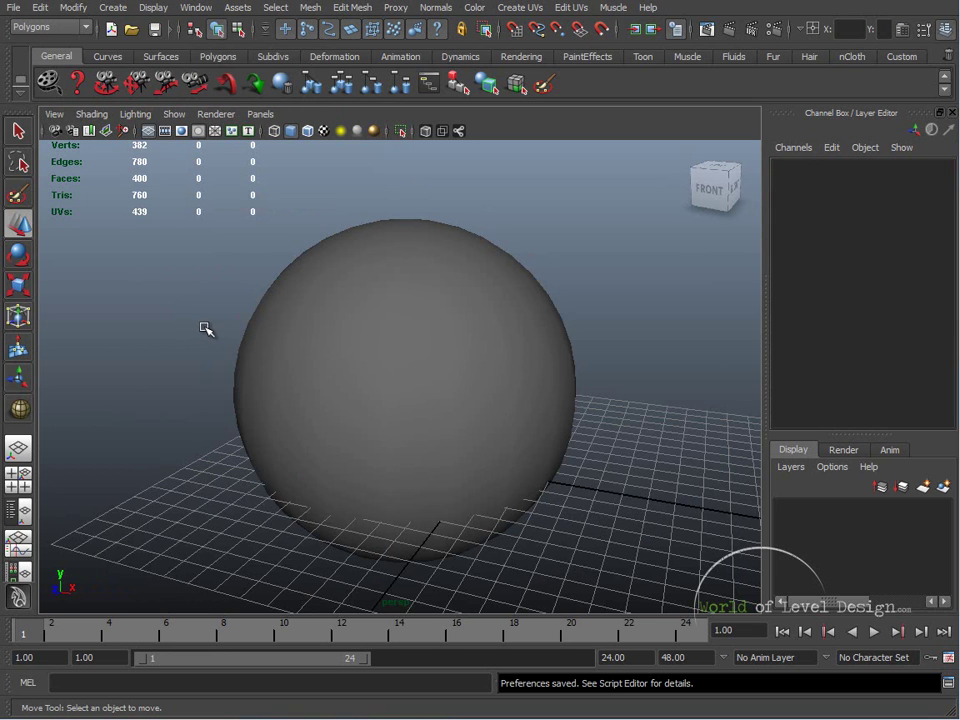
- Uncheck both Time Slider and Range Slider under Display > UI Elements
{"action": "left_click", "coordinate": [155, 9]}
{"action": "mouse_move", "coordinate": [166, 69]}
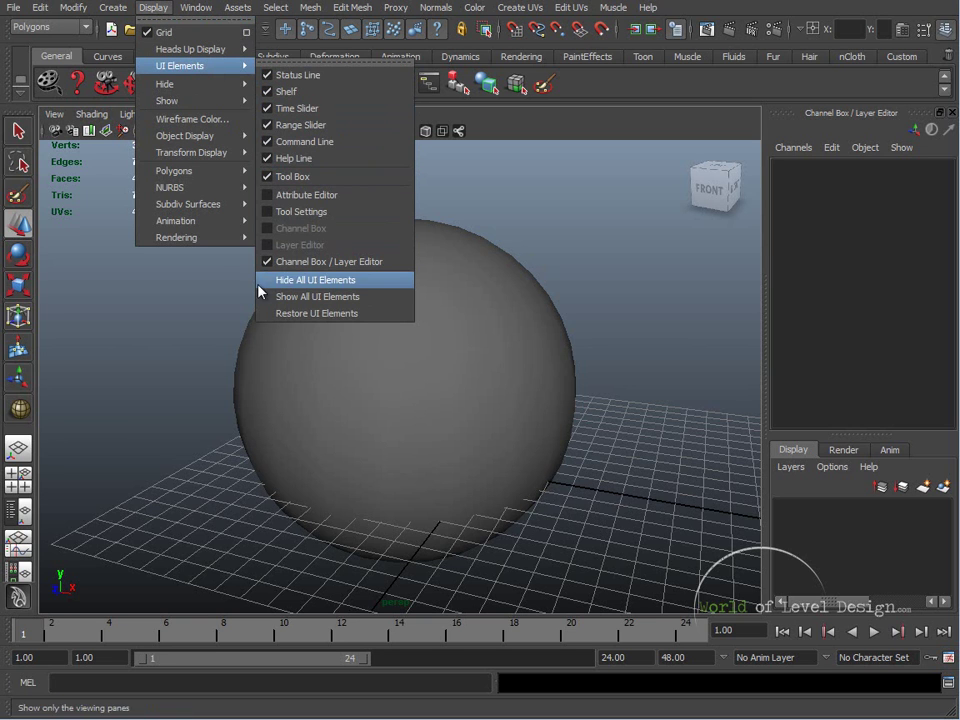
{"action": "left_click", "coordinate": [267, 110]}
{"action": "left_click", "coordinate": [152, 8]}
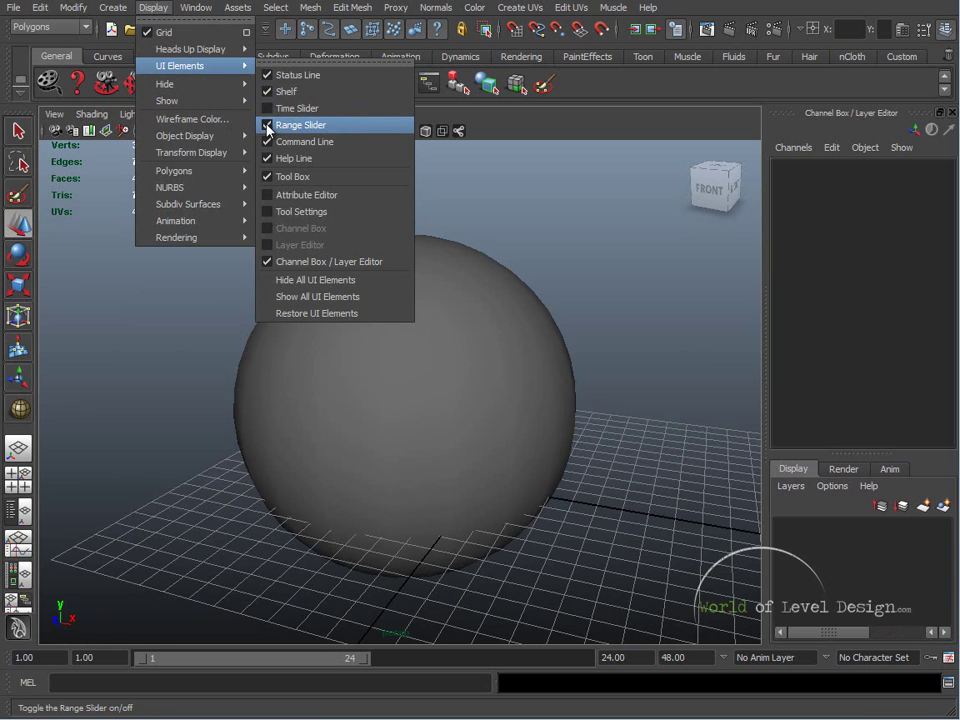
{"action": "left_click", "coordinate": [268, 125]}
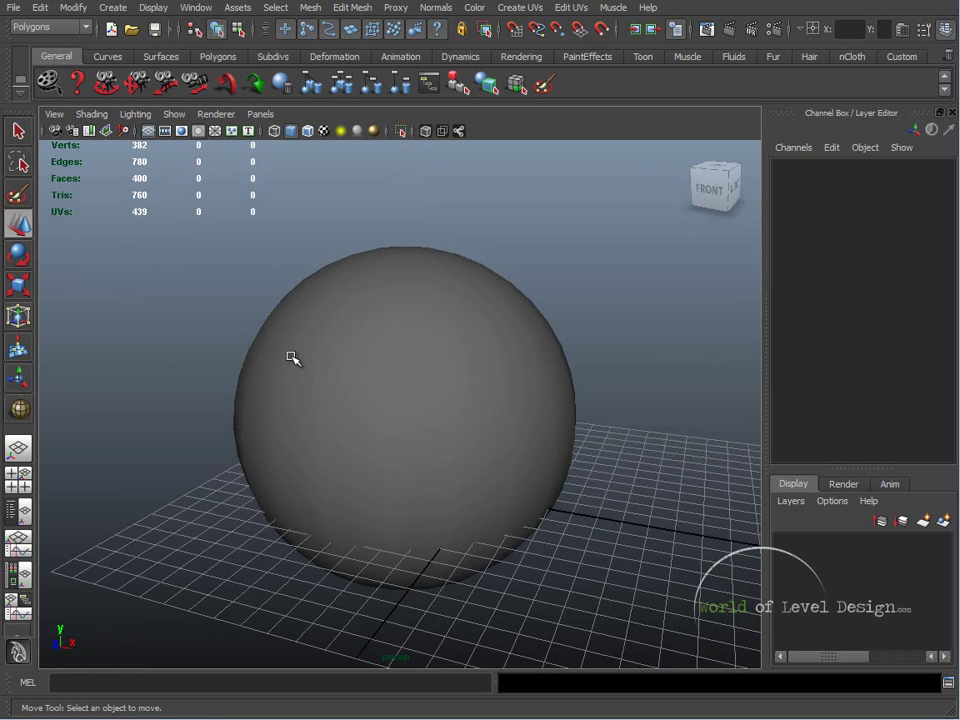
{"action": "left_click", "coordinate": [153, 9]}
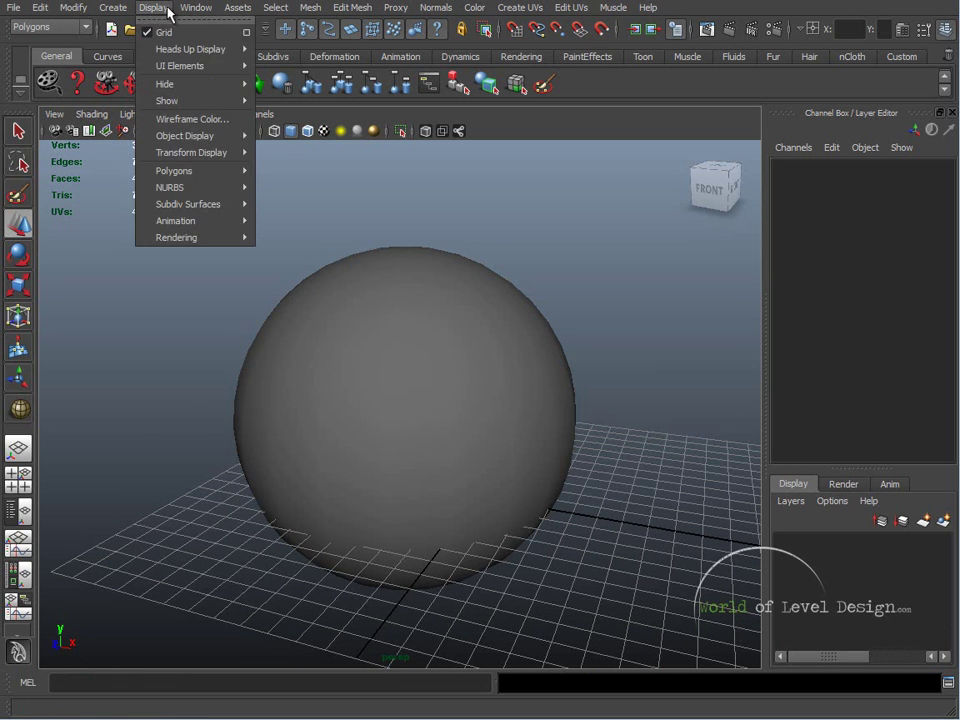
{"action": "mouse_move", "coordinate": [196, 8]}
{"action": "mouse_move", "coordinate": [234, 101]}
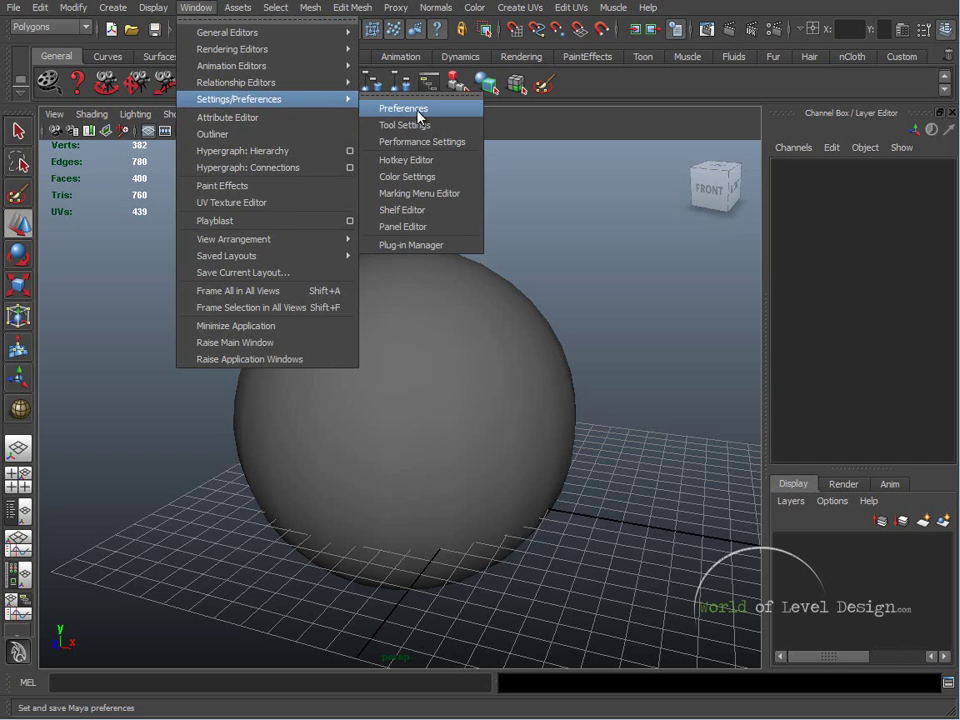
{"action": "left_click", "coordinate": [421, 109]}
{"action": "left_click", "coordinate": [360, 179]}
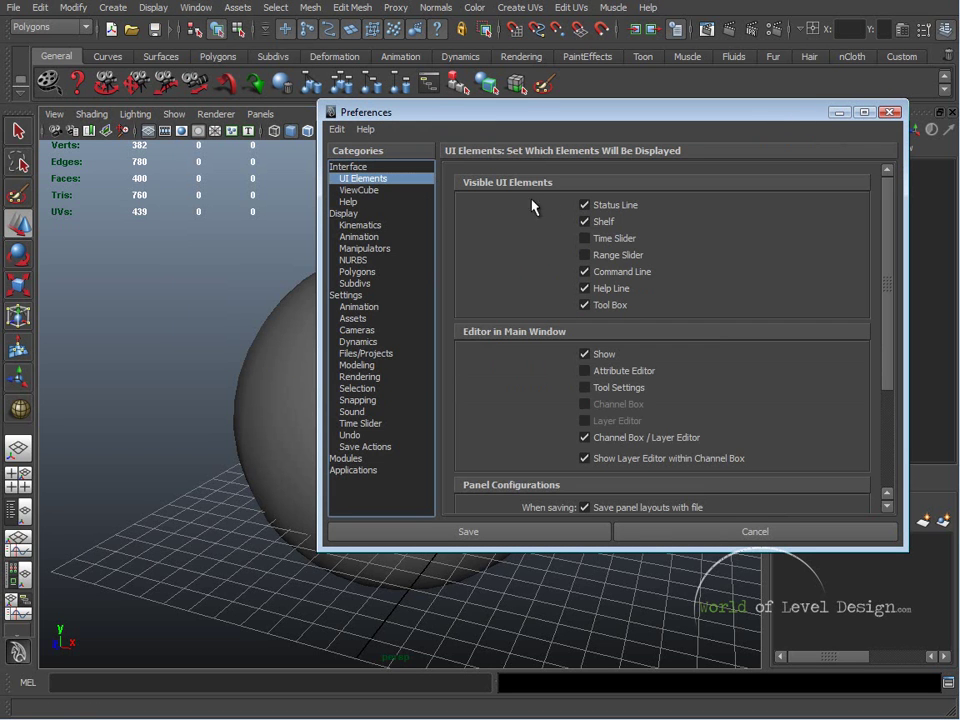
{"action": "left_click_drag", "start_coordinate": [890, 287], "coordinate": [848, 279]}
{"action": "left_click_drag", "start_coordinate": [900, 322], "coordinate": [898, 405]}
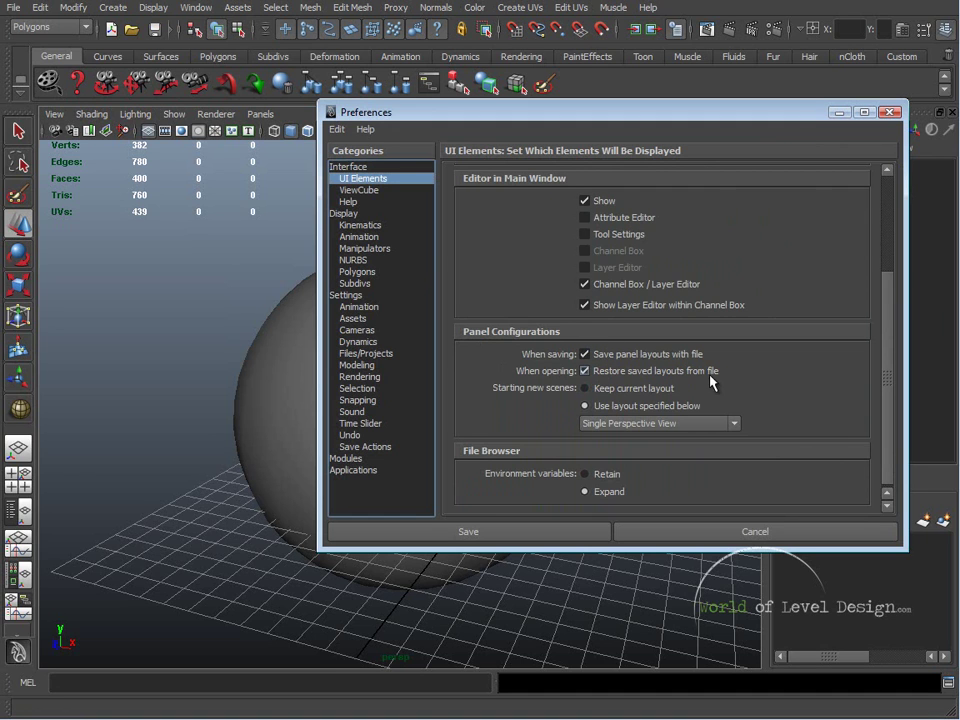
{"action": "left_click", "coordinate": [468, 531]}
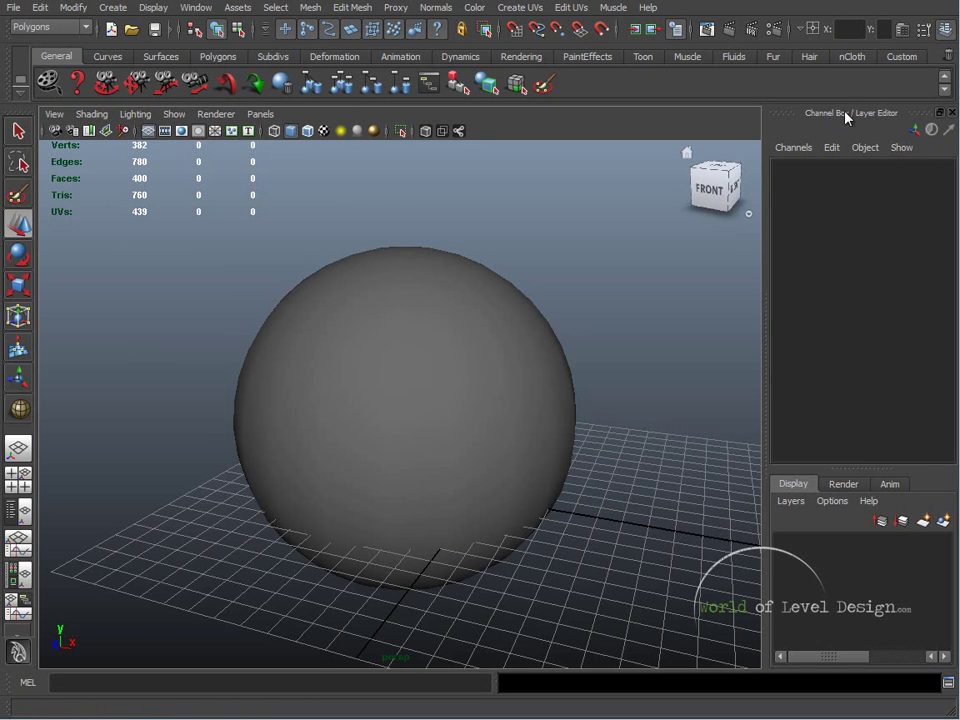
- Close the Channel Box panel, show the Attribute Editor, then return to the Channel Box with Ctrl+A
{"action": "left_click", "coordinate": [952, 113]}
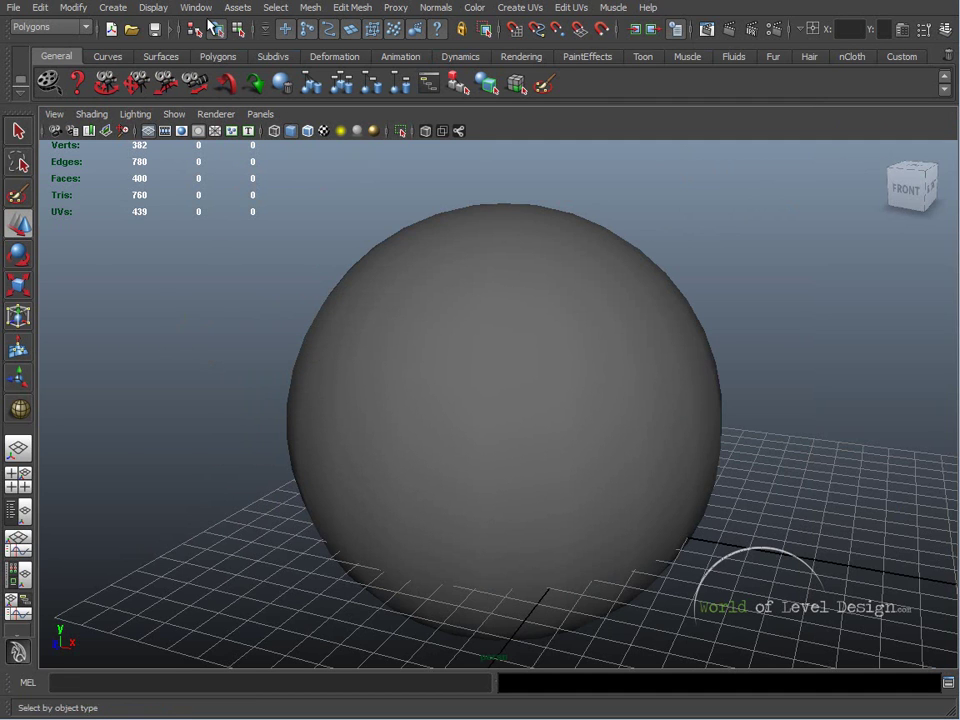
{"action": "left_click", "coordinate": [151, 8]}
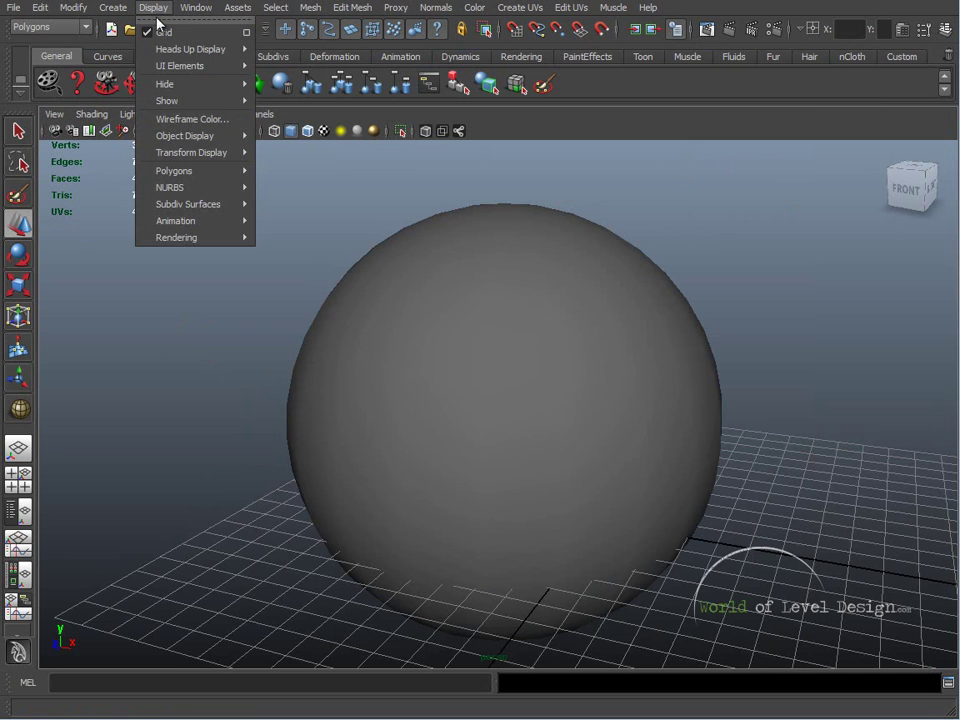
{"action": "mouse_move", "coordinate": [180, 65]}
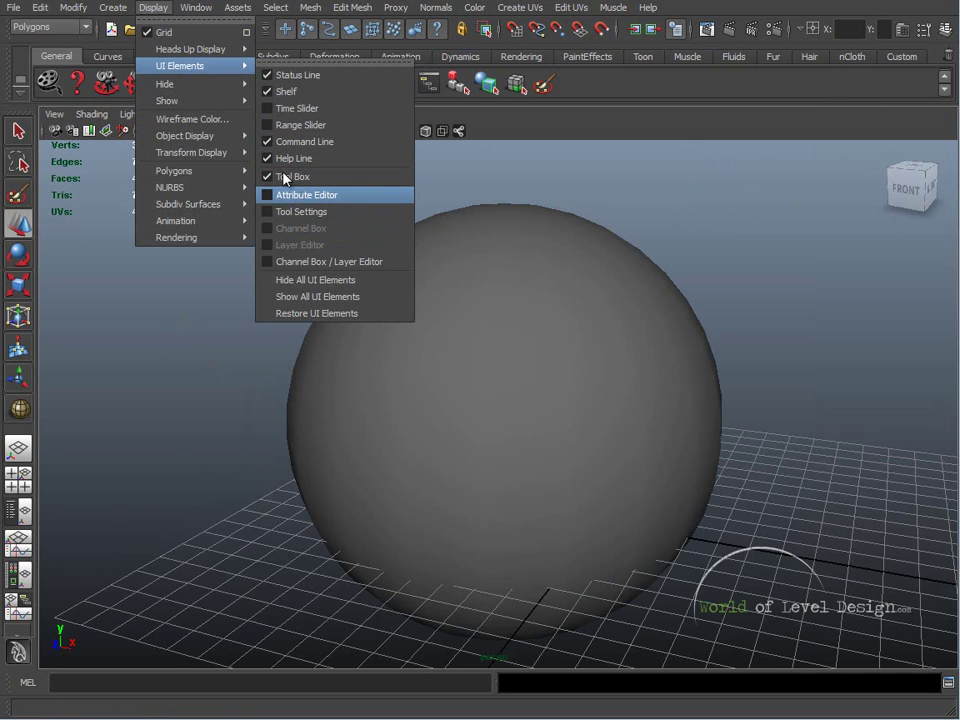
{"action": "left_click", "coordinate": [290, 195]}
{"action": "key", "text": "ctrl+a"}
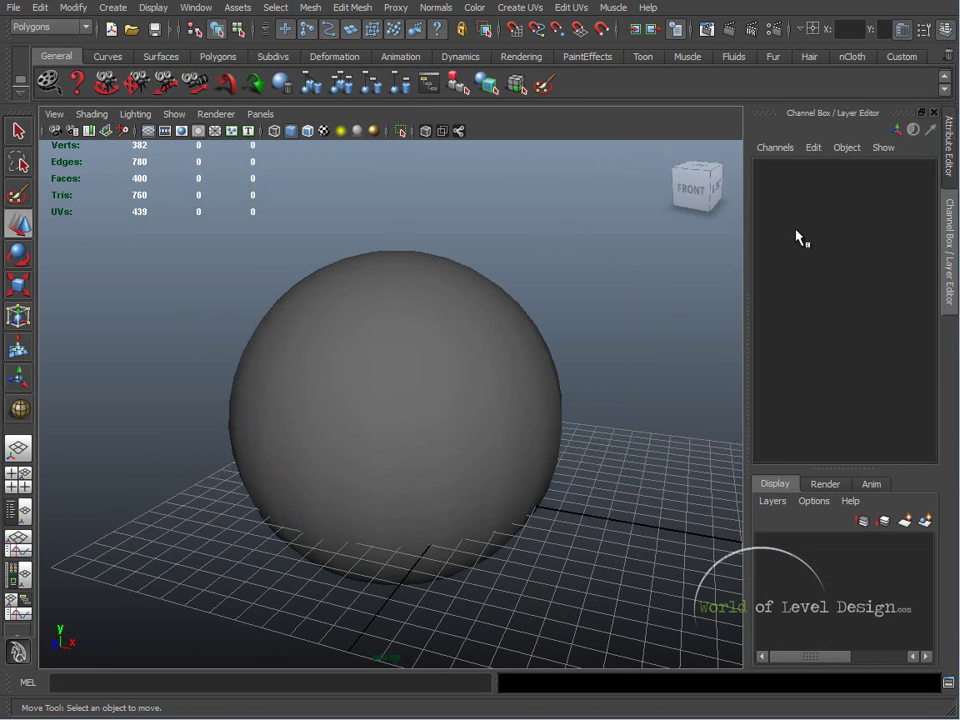